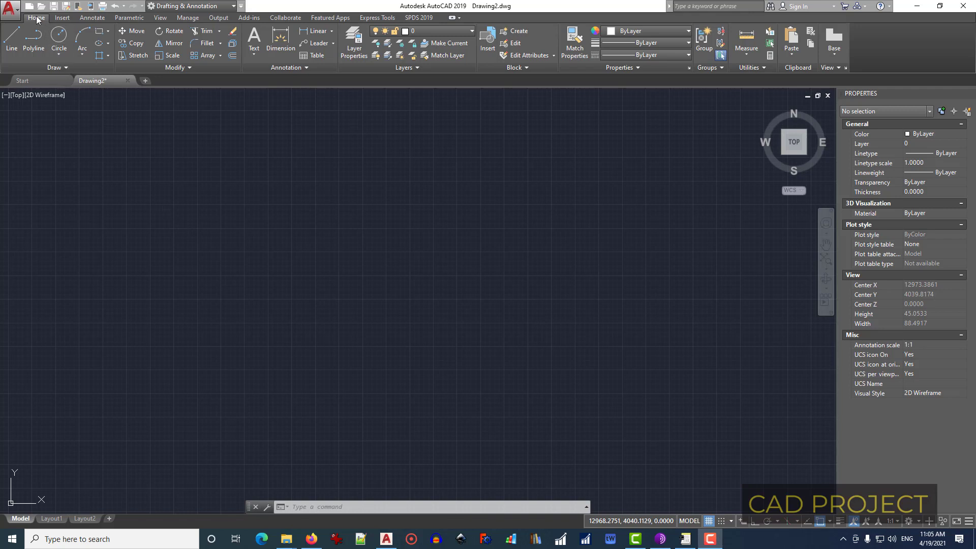
Step: Expand the Draw panel slide-out to show the Construction Line (XLINE) tool
{"action": "left_click", "coordinate": [58, 69]}
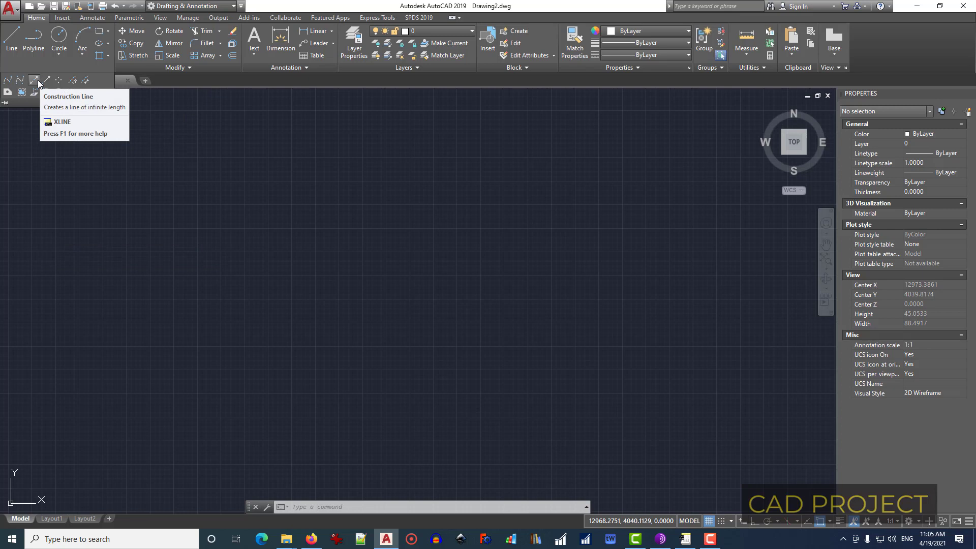
Step: Draw one XLINE through two points, sloping gently down to the right, then zoom out
{"action": "key", "text": "Escape"}
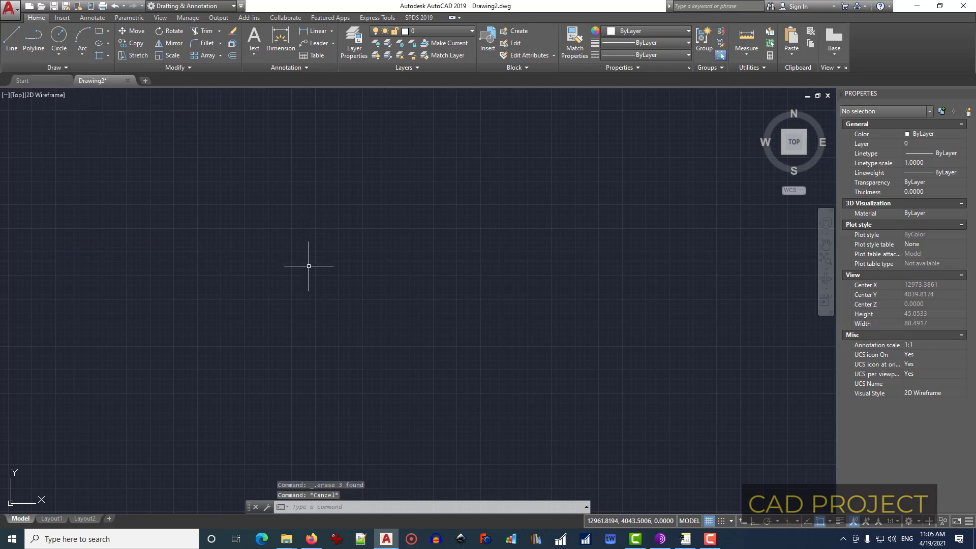
{"action": "type", "text": "xl"}
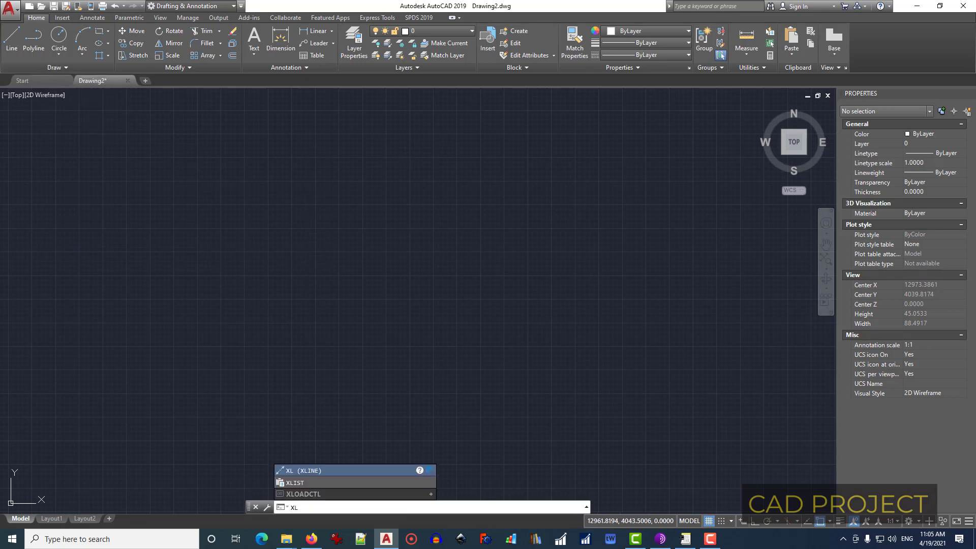
{"action": "key", "text": "Return"}
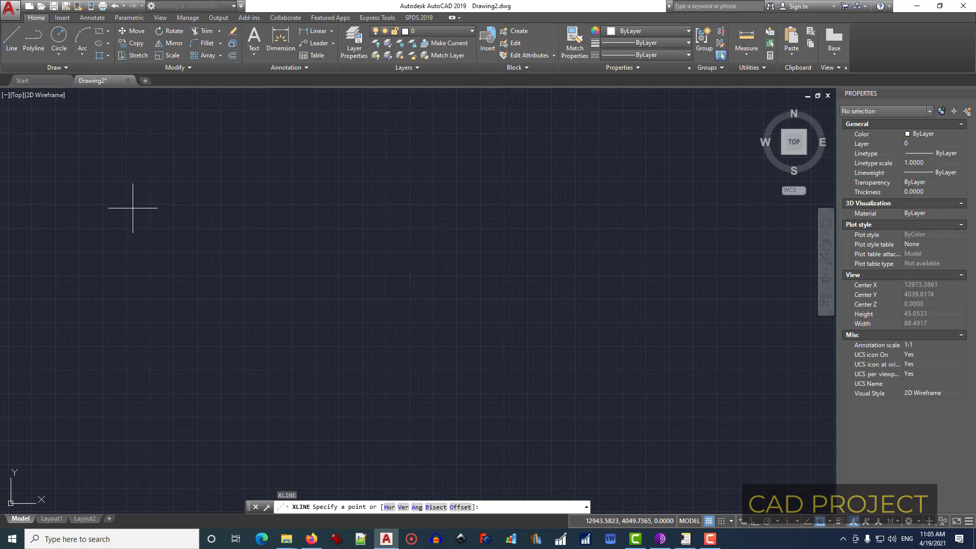
{"action": "left_click", "coordinate": [86, 251]}
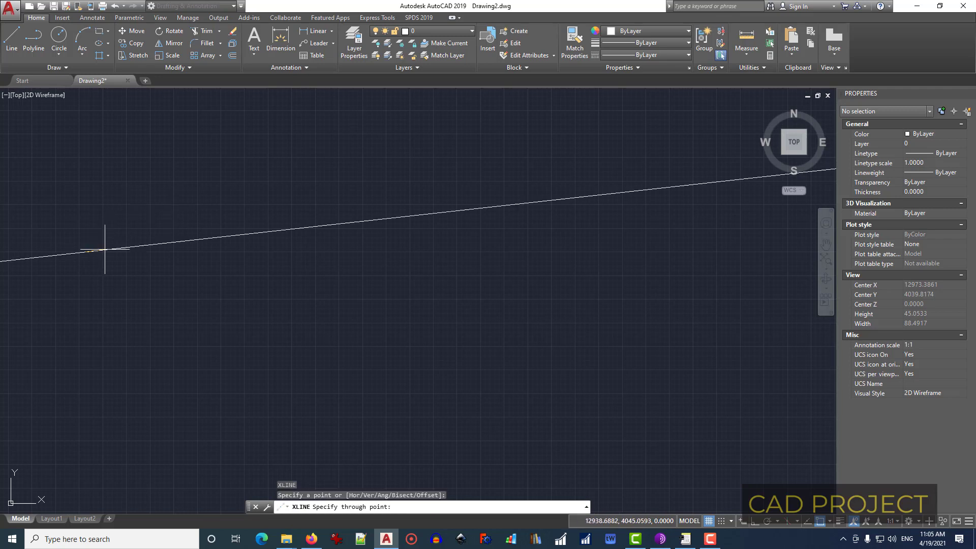
{"action": "left_click", "coordinate": [512, 308]}
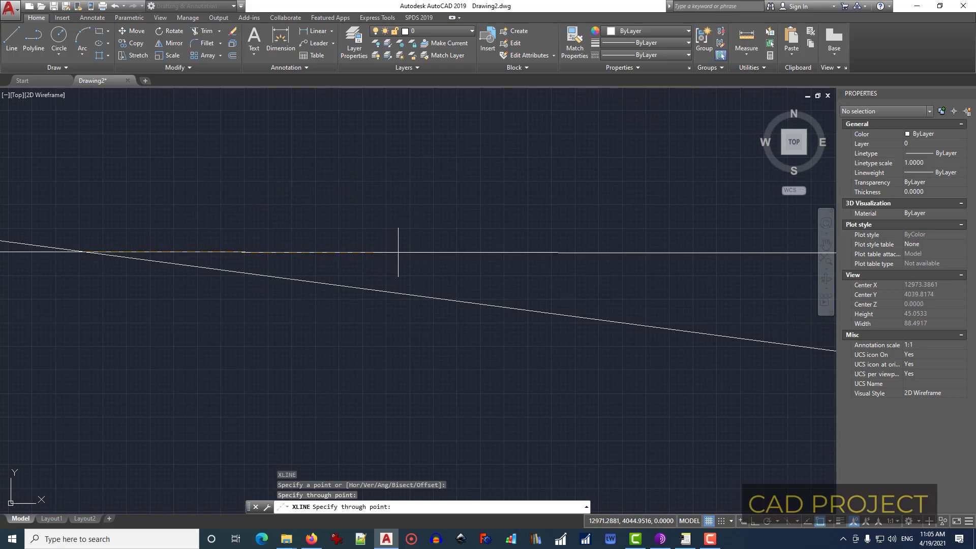
{"action": "key", "text": "Return"}
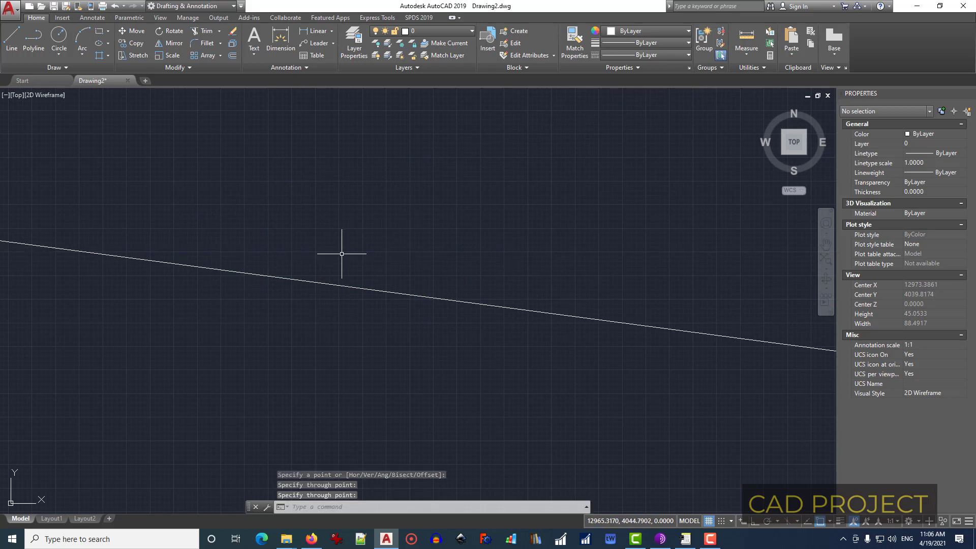
{"action": "scroll", "coordinate": [341, 254], "scroll_direction": "down", "scroll_amount": 2}
{"action": "scroll", "coordinate": [341, 253], "scroll_direction": "down", "scroll_amount": 2}
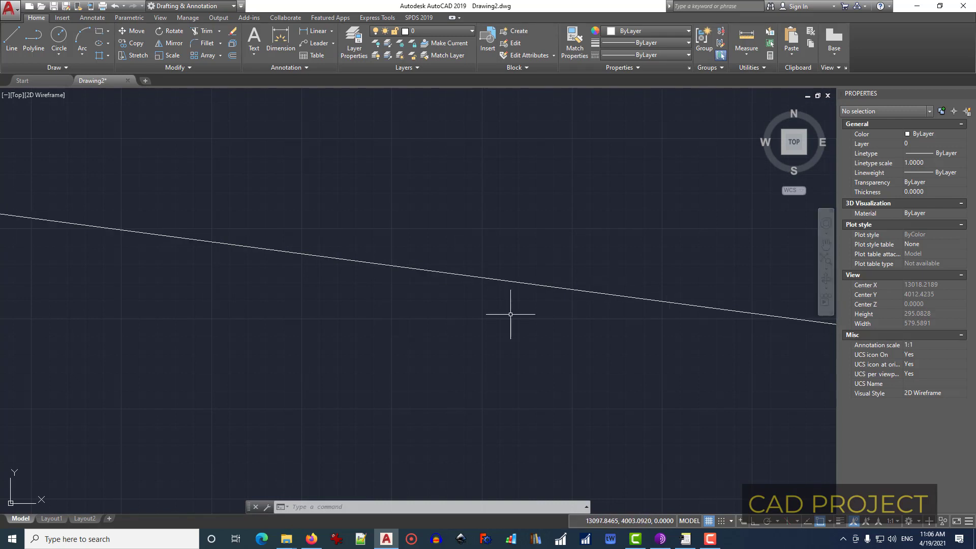
{"action": "scroll", "coordinate": [273, 270], "scroll_direction": "down", "scroll_amount": 6}
Step: Draw three rays from one start point: up-right, down-right and straight down
{"action": "left_click", "coordinate": [66, 67]}
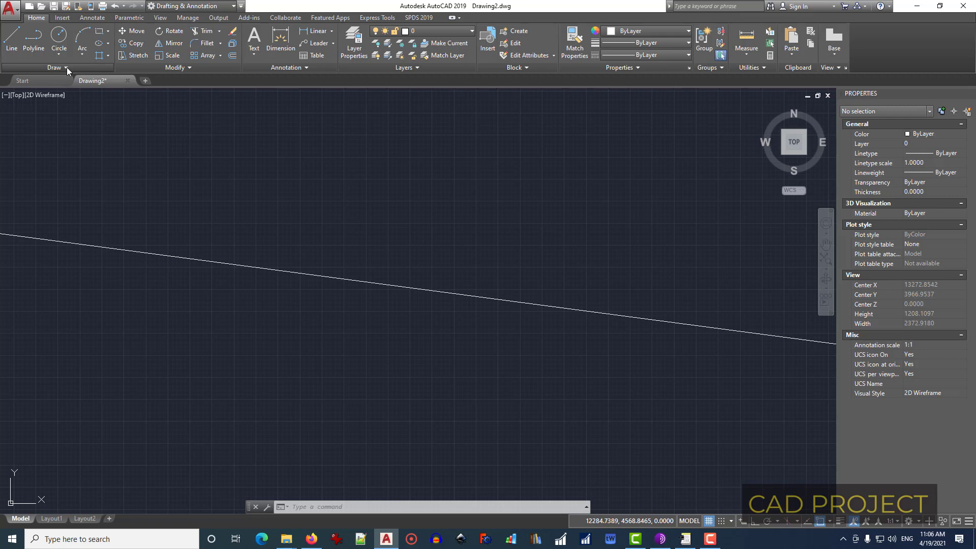
{"action": "left_click", "coordinate": [46, 81]}
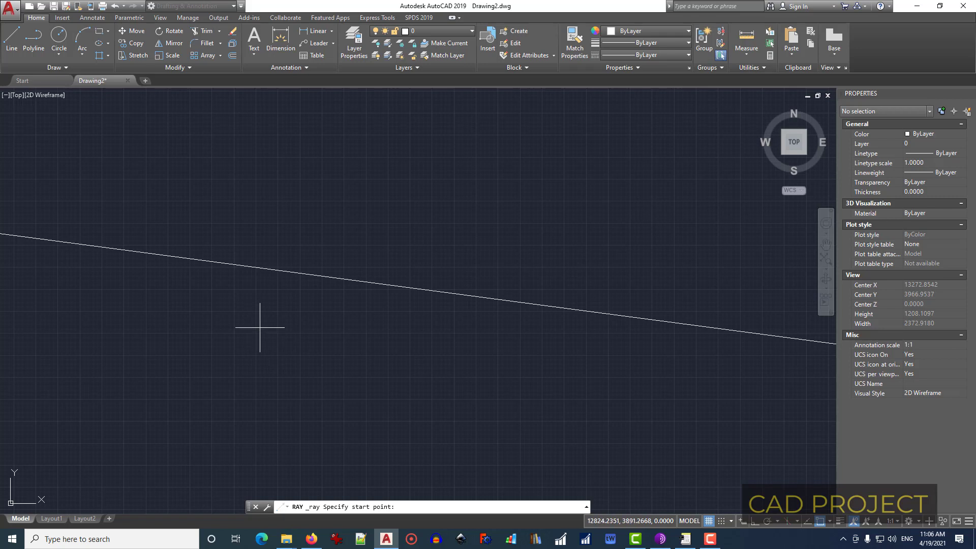
{"action": "left_click", "coordinate": [256, 331]}
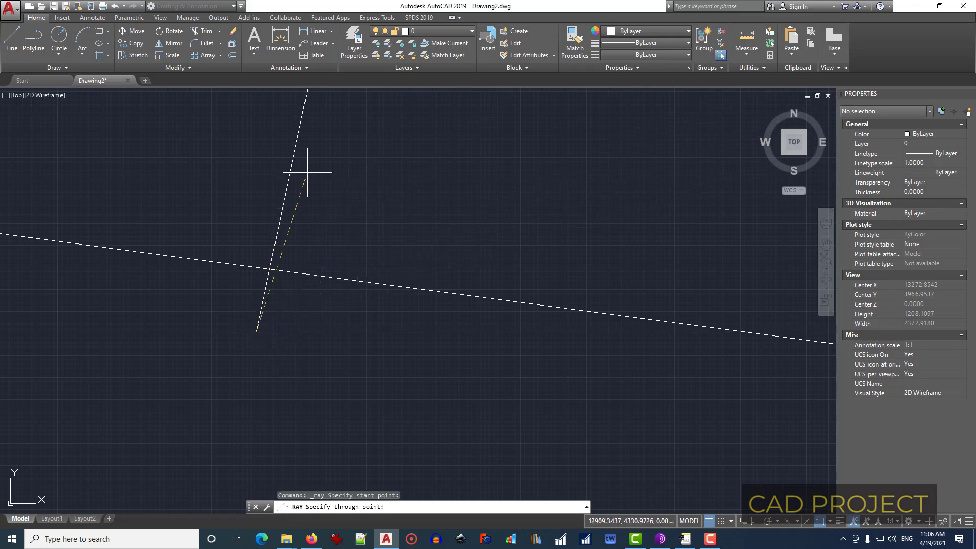
{"action": "left_click", "coordinate": [478, 238]}
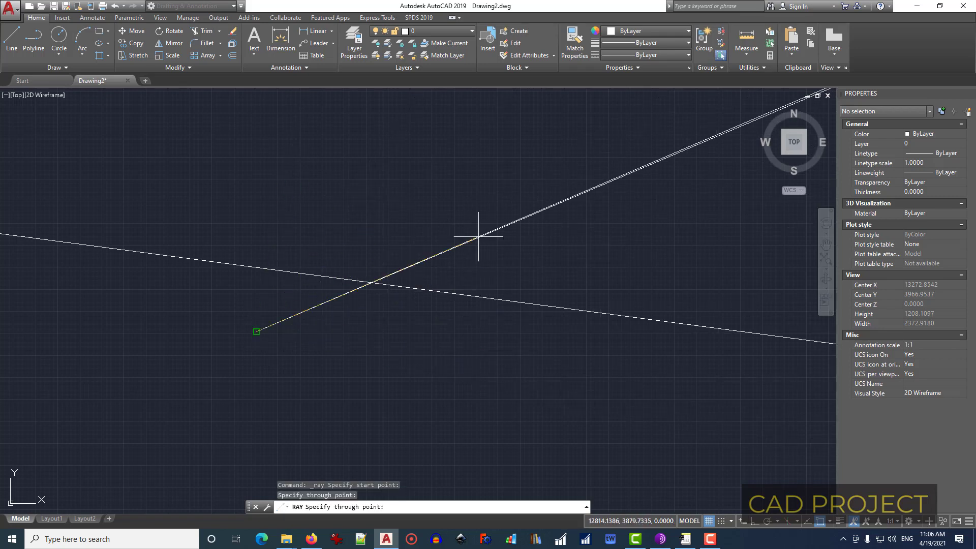
{"action": "left_click", "coordinate": [427, 375]}
{"action": "left_click", "coordinate": [258, 414]}
{"action": "key", "text": "Return"}
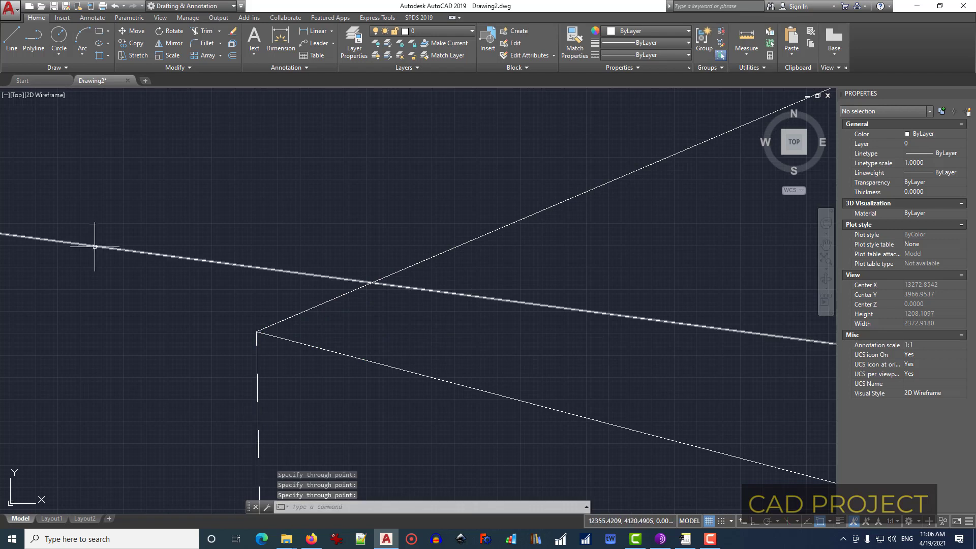
Step: Erase the sloping construction line and the three rays
{"action": "left_click", "coordinate": [95, 246]}
{"action": "left_click", "coordinate": [348, 356]}
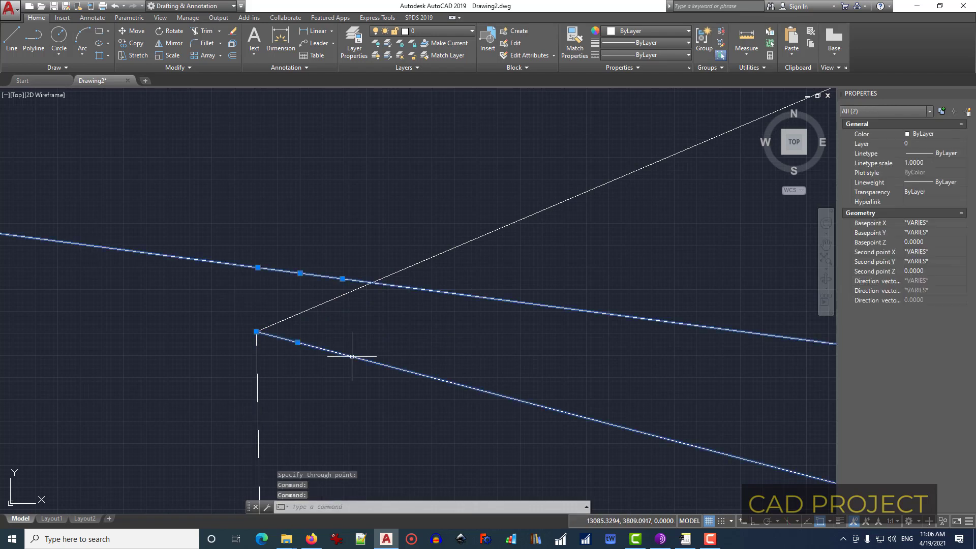
{"action": "key", "text": "Delete"}
Step: Place a first horizontal construction line
{"action": "type", "text": "xl"}
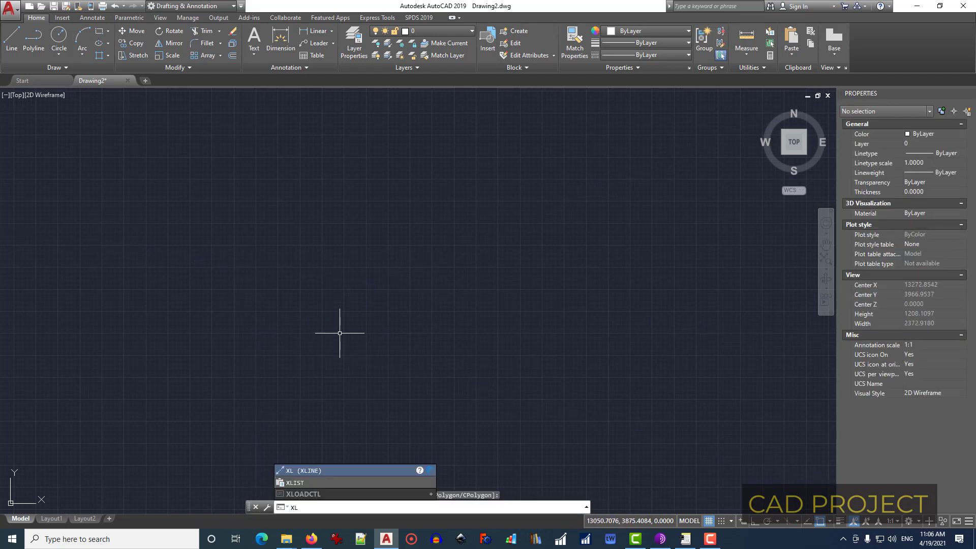
{"action": "key", "text": "Return"}
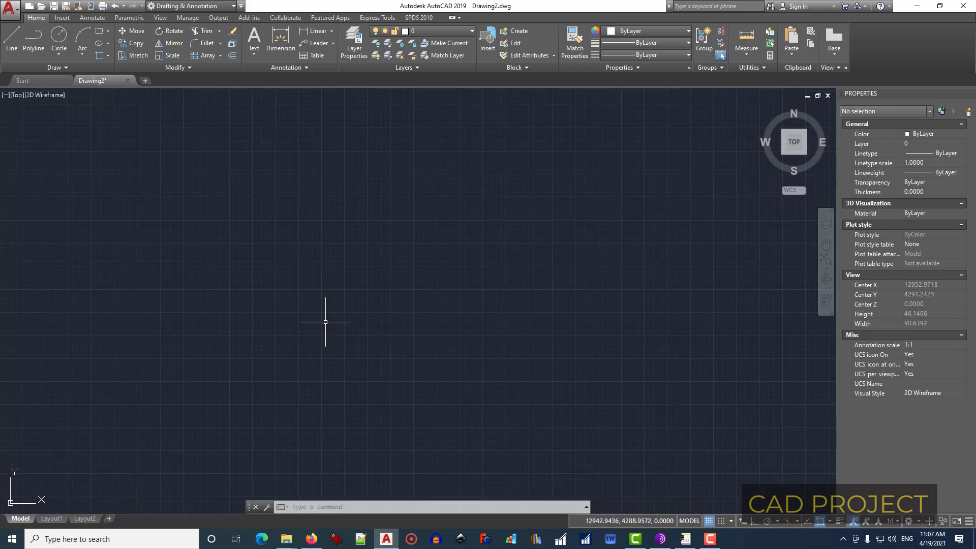
{"action": "type", "text": "xl"}
{"action": "key", "text": "Return"}
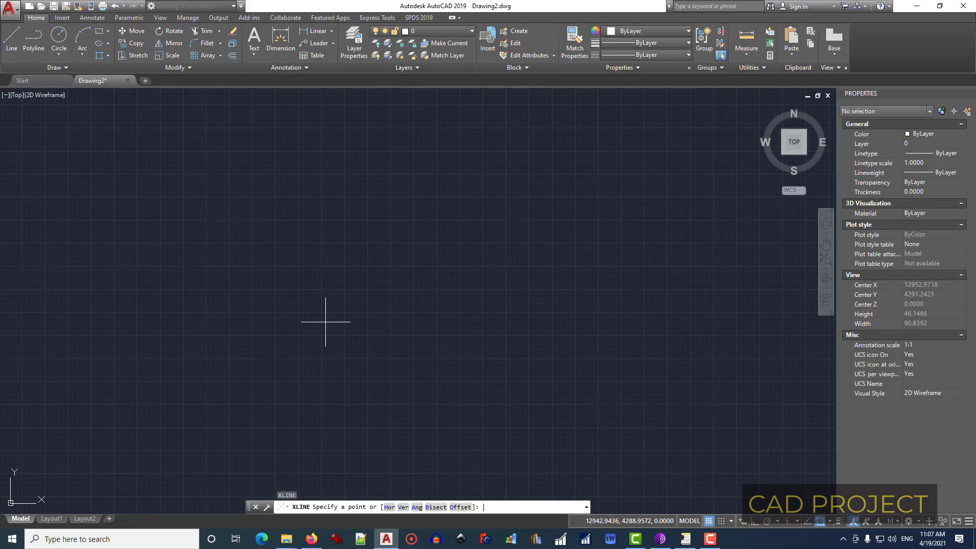
{"action": "type", "text": "h"}
{"action": "key", "text": "Return"}
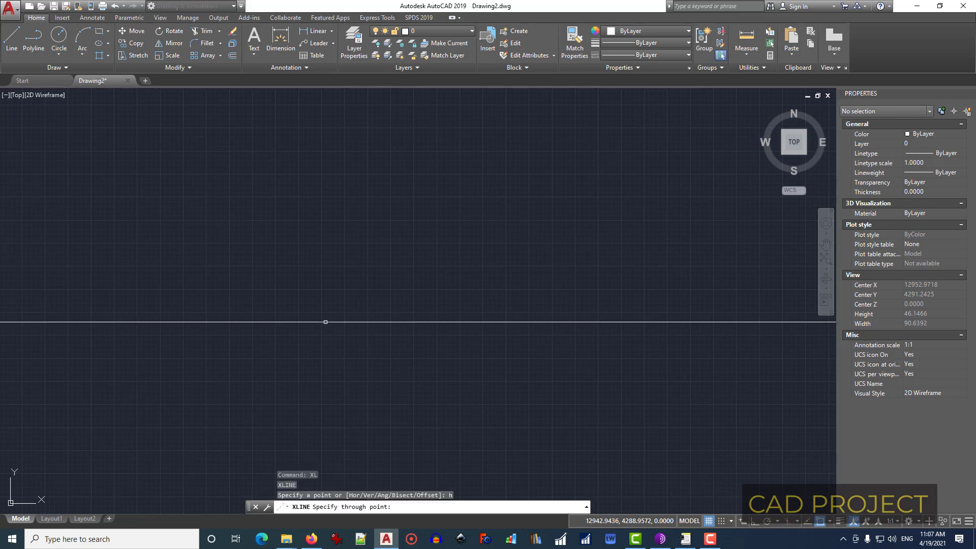
{"action": "left_click", "coordinate": [293, 164]}
{"action": "type", "text": "10"}
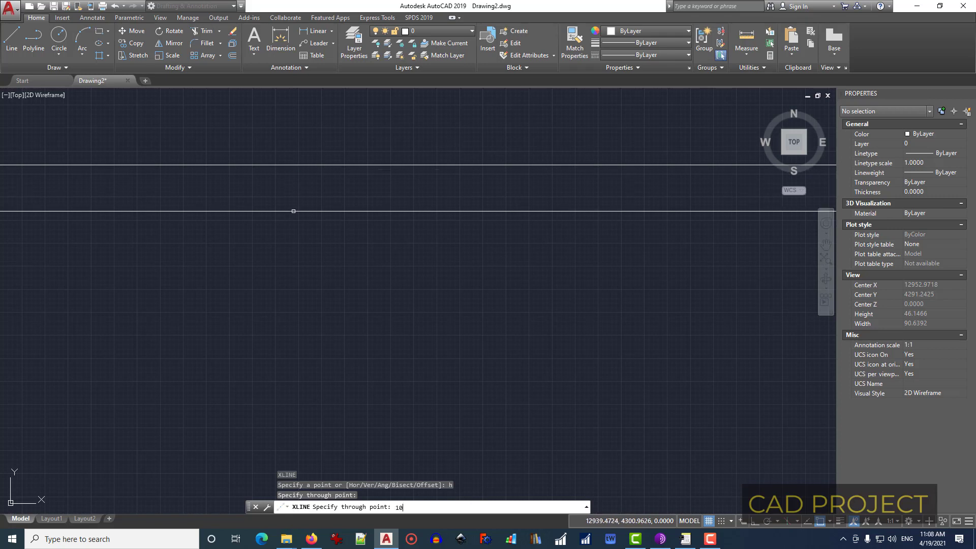
Step: Add three more horizontal construction lines, each 10 units from the last
{"action": "key", "text": "Return"}
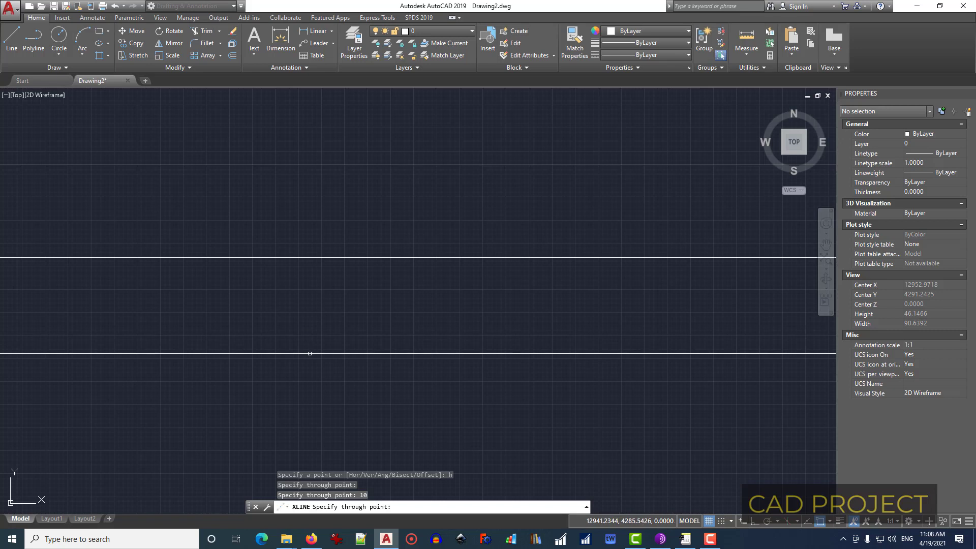
{"action": "type", "text": "0"}
{"action": "key", "text": "Return"}
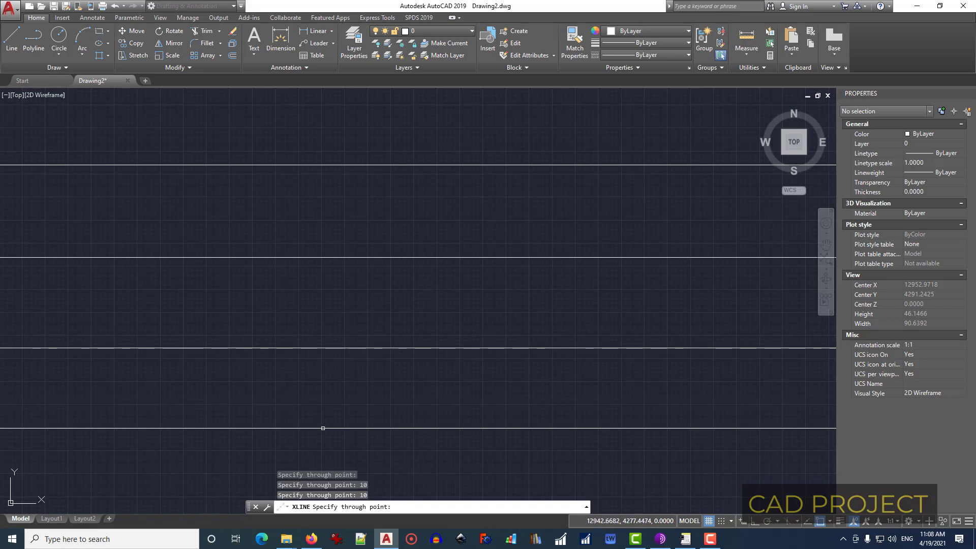
{"action": "type", "text": "10"}
{"action": "key", "text": "Return"}
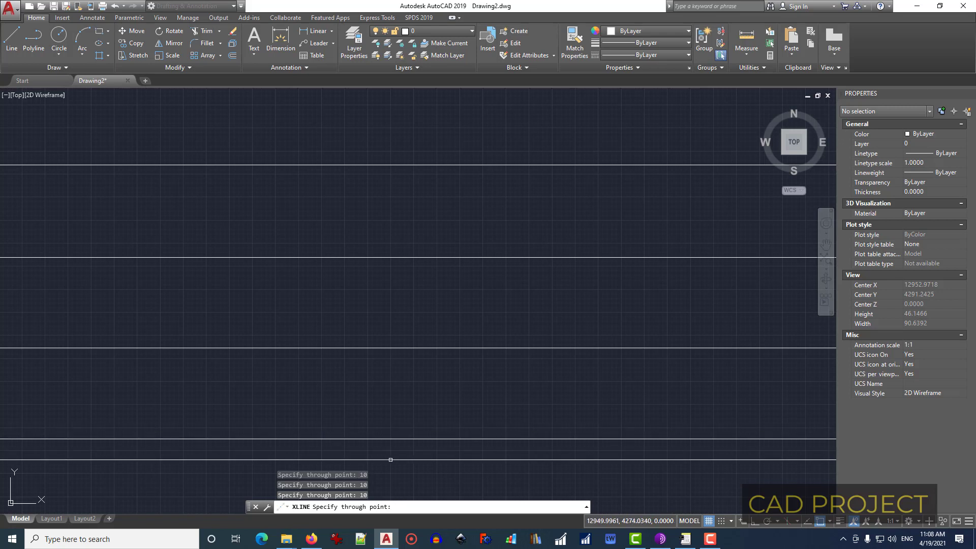
{"action": "key", "text": "Return"}
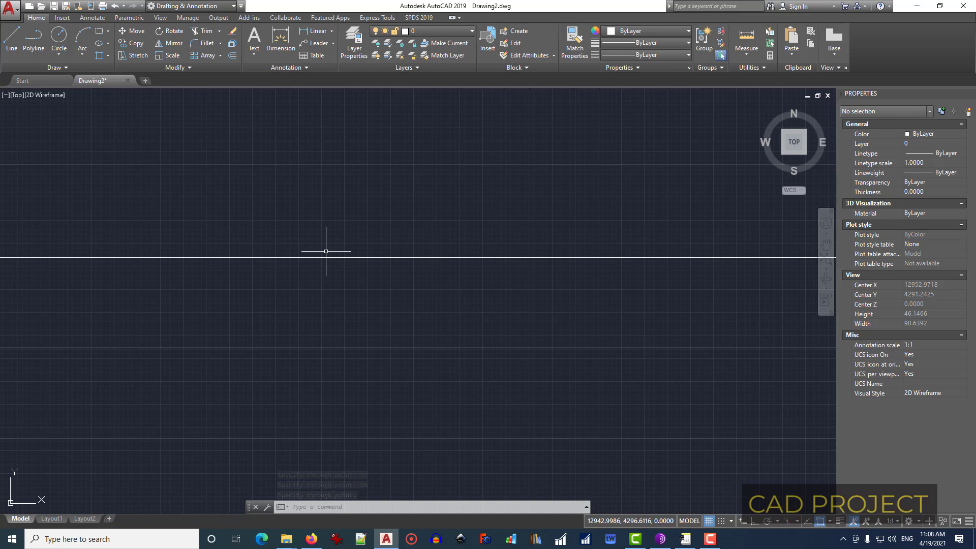
Step: Place a first vertical construction line
{"action": "type", "text": "xl"}
{"action": "key", "text": "Return"}
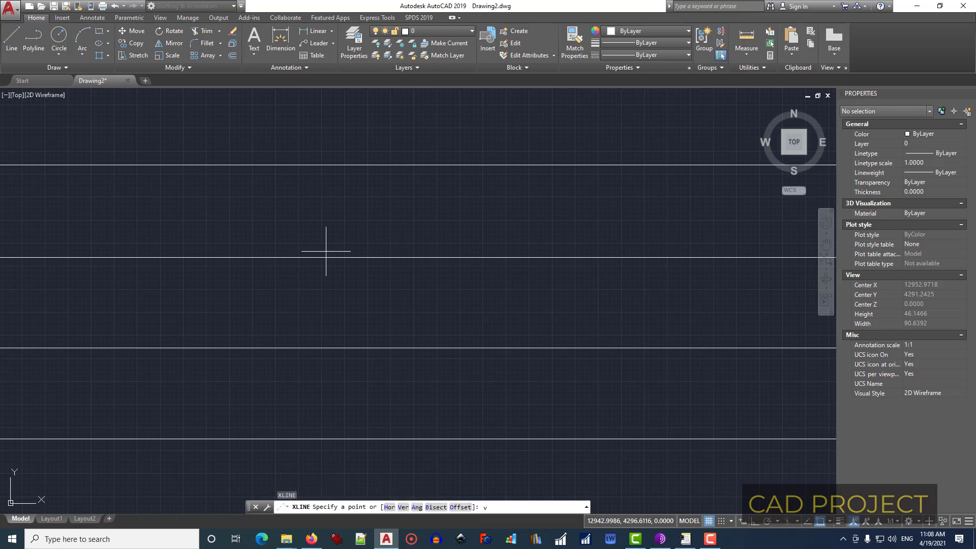
{"action": "key", "text": "Return"}
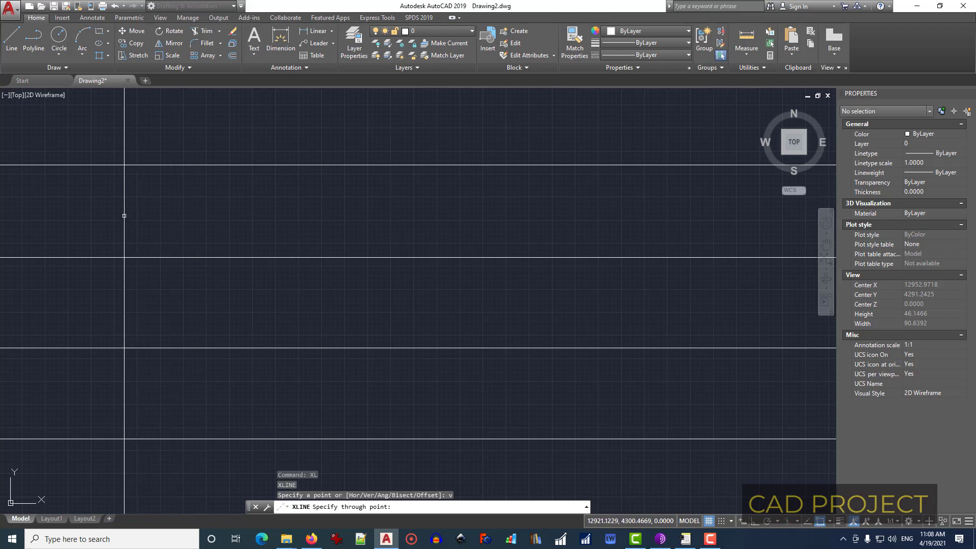
{"action": "left_click", "coordinate": [124, 216]}
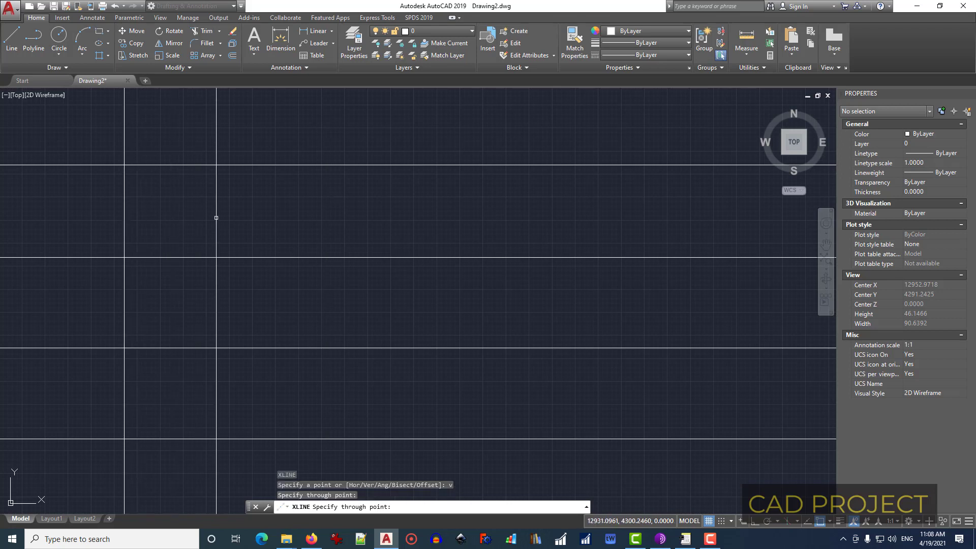
{"action": "type", "text": "10"}
Step: Add five more vertical construction lines, each 10 units further right
{"action": "key", "text": "Return"}
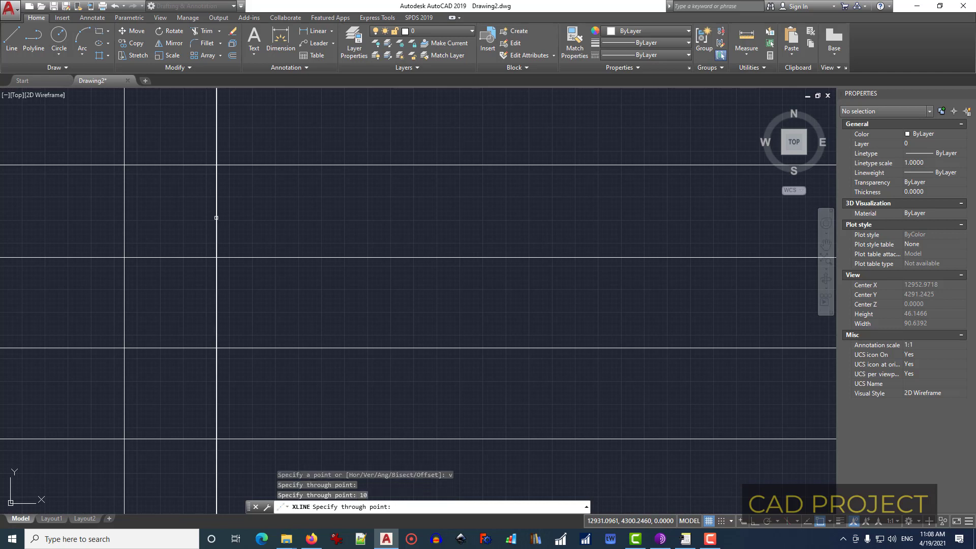
{"action": "type", "text": "10"}
{"action": "key", "text": "Return"}
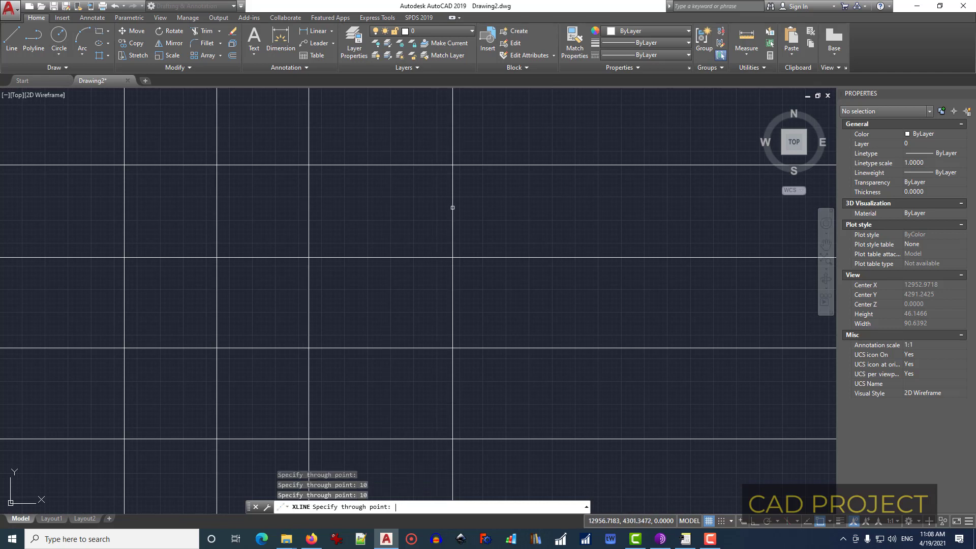
{"action": "type", "text": "10"}
{"action": "key", "text": "Return"}
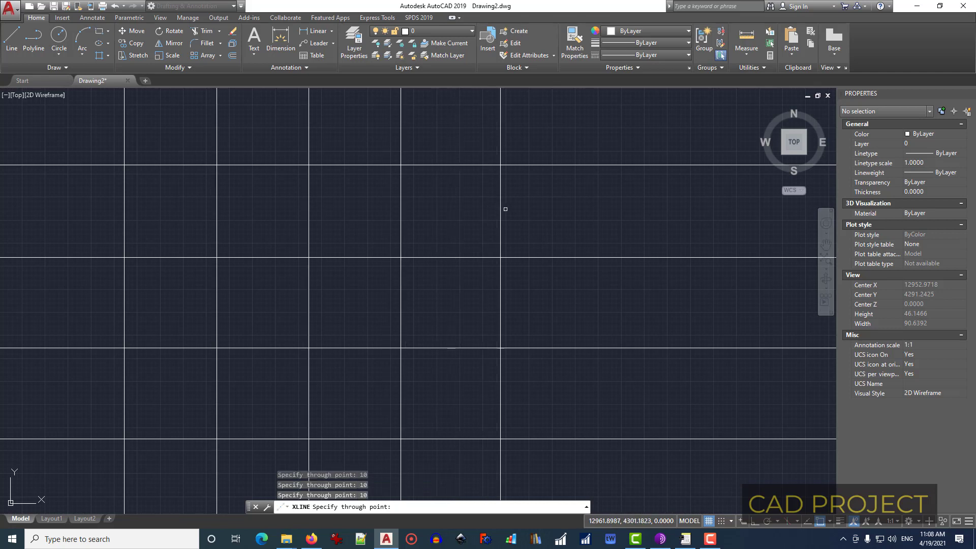
{"action": "type", "text": "0"}
{"action": "key", "text": "Return"}
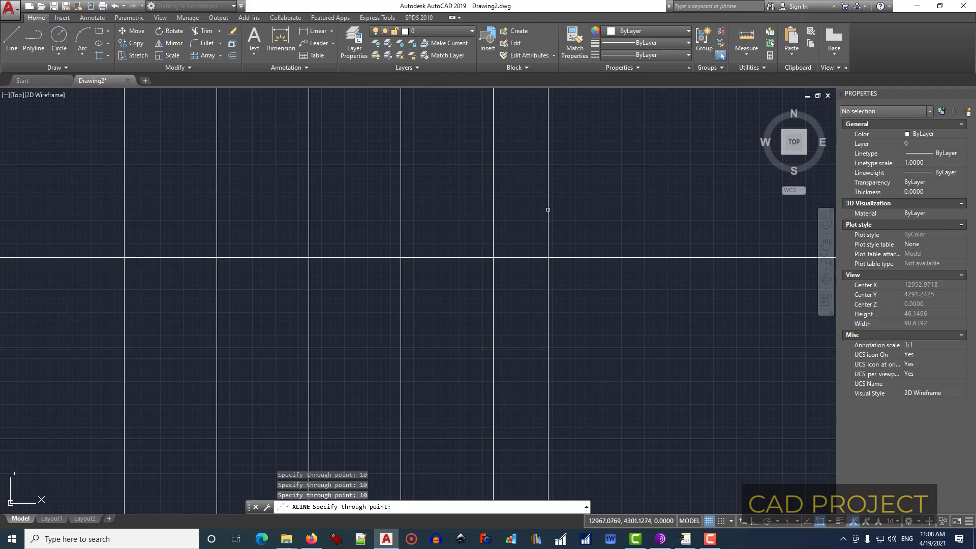
{"action": "type", "text": "10"}
{"action": "key", "text": "Return"}
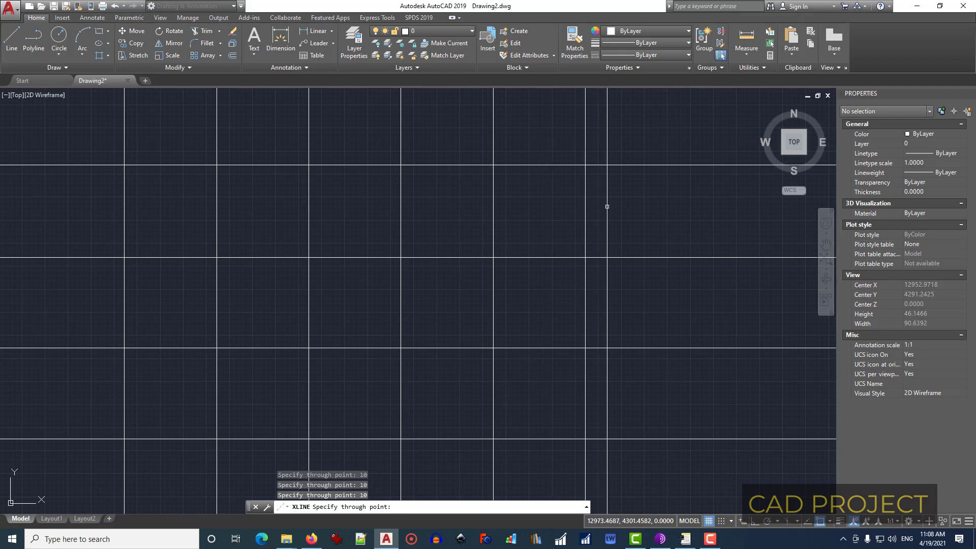
{"action": "key", "text": "Return"}
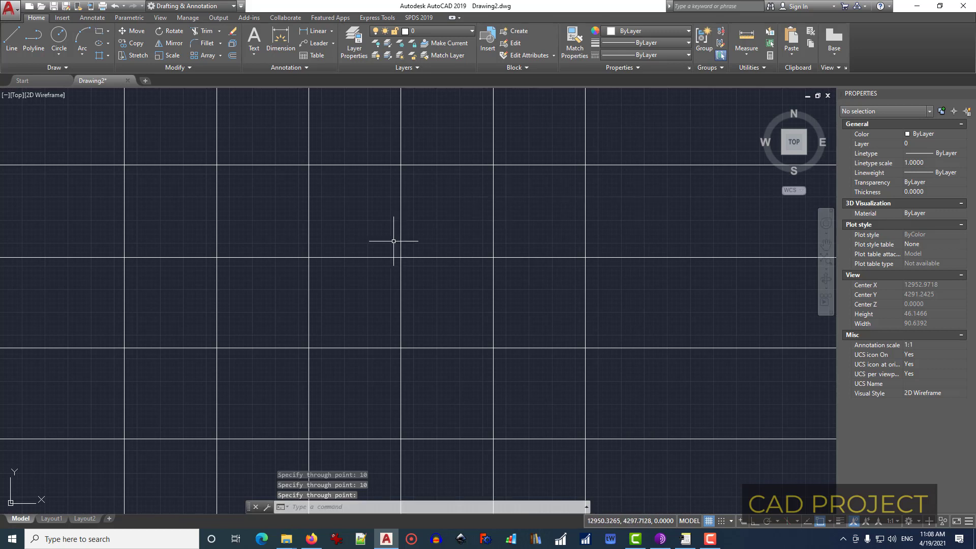
{"action": "type", "text": "xl"}
{"action": "key", "text": "Return"}
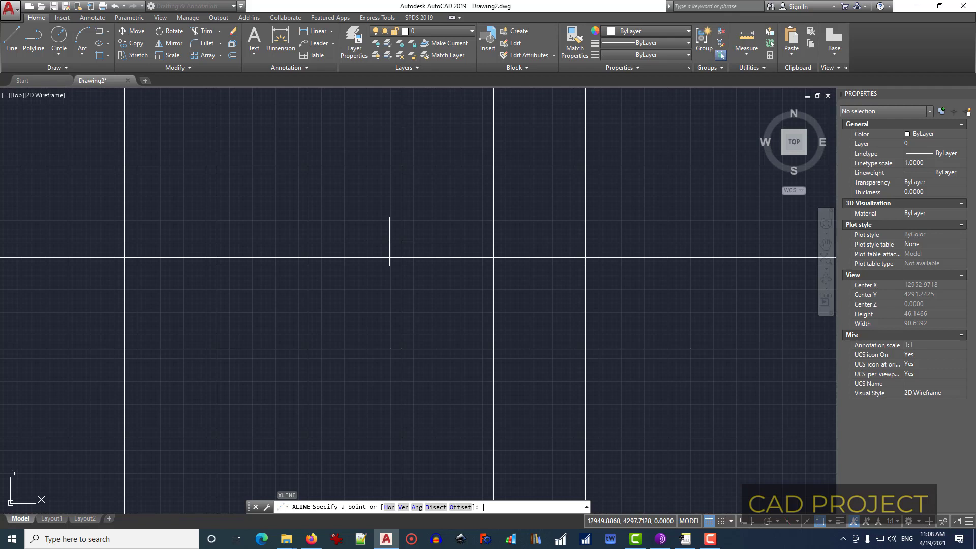
Step: Place a 45° construction line through a grid intersection
{"action": "key", "text": "Return"}
{"action": "type", "text": "45"}
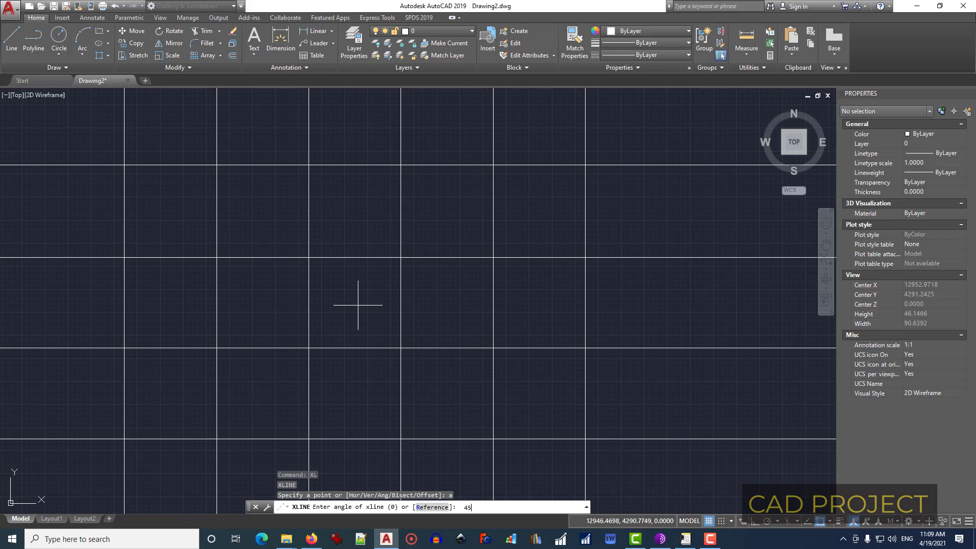
{"action": "key", "text": "Return"}
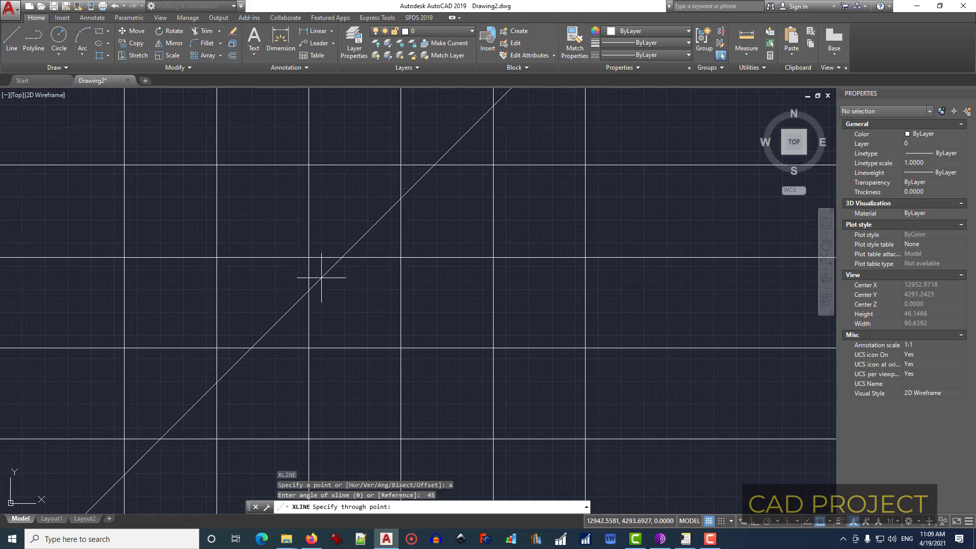
{"action": "left_click", "coordinate": [257, 307]}
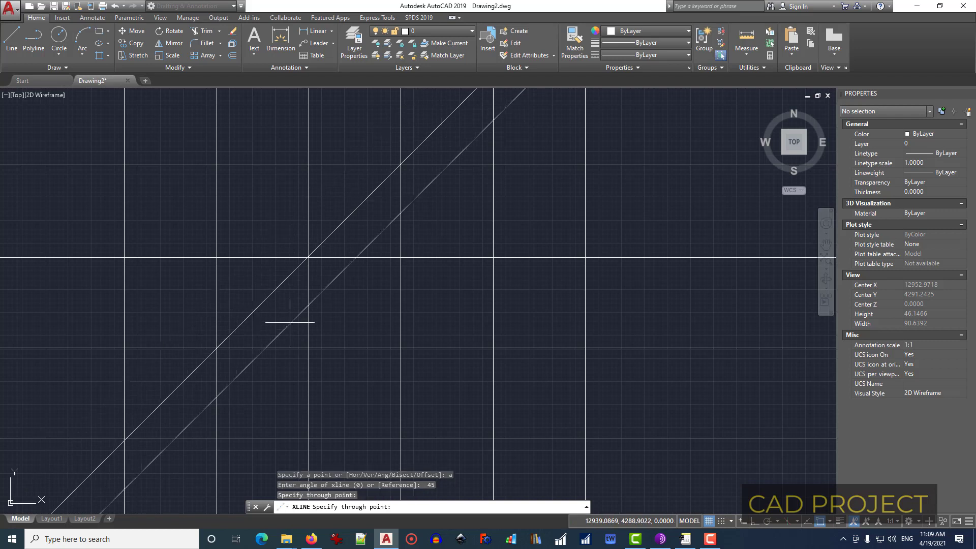
{"action": "key", "text": "Return"}
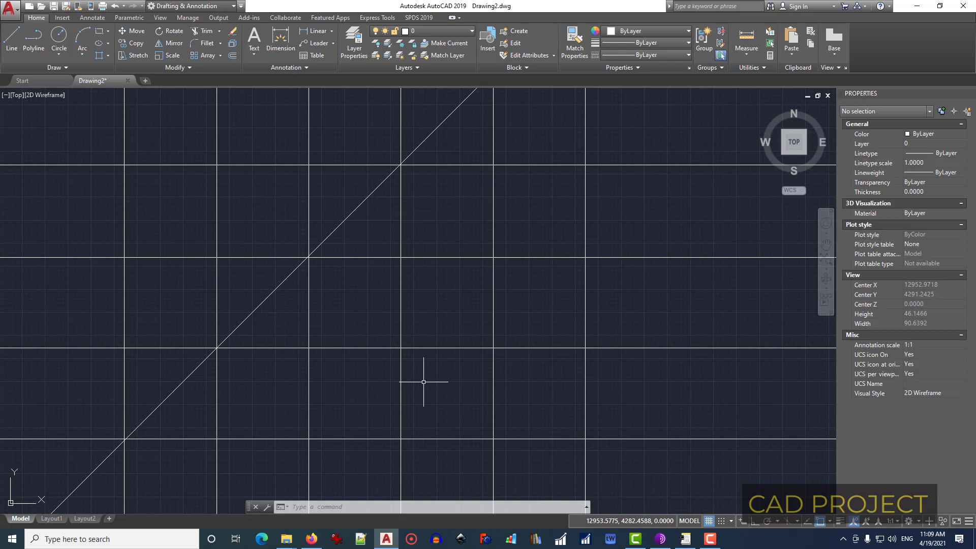
Step: Draw a short LINE segment rising gently from lower left to upper right
{"action": "type", "text": "1"}
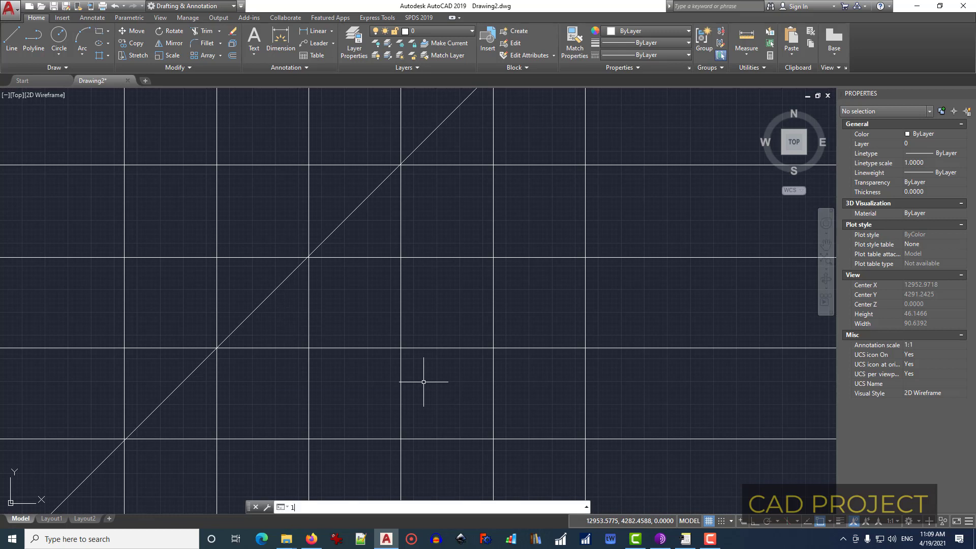
{"action": "key", "text": "Return"}
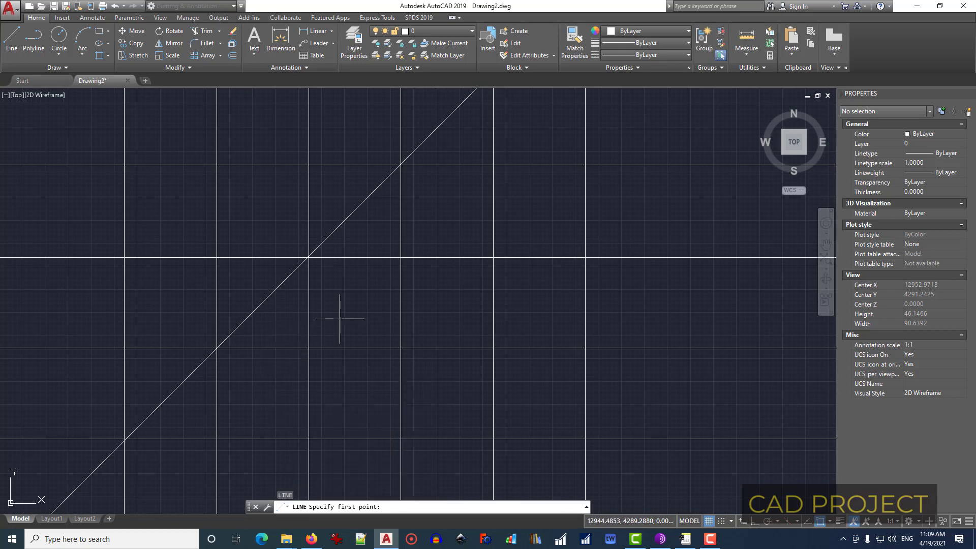
{"action": "left_click", "coordinate": [340, 319]}
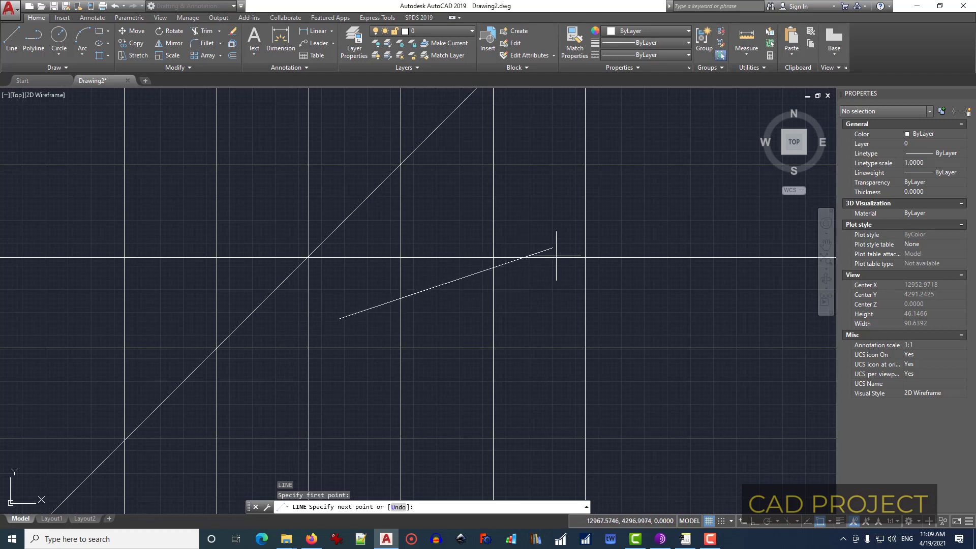
{"action": "left_click", "coordinate": [564, 218]}
{"action": "key", "text": "Return"}
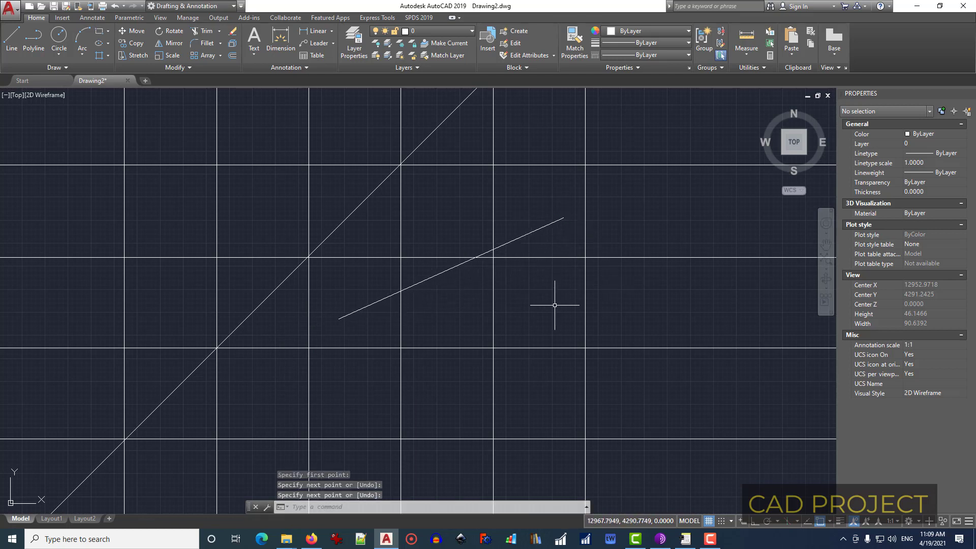
Step: Add a construction line at 45° to the sloping segment through its lower endpoint
{"action": "type", "text": "xl"}
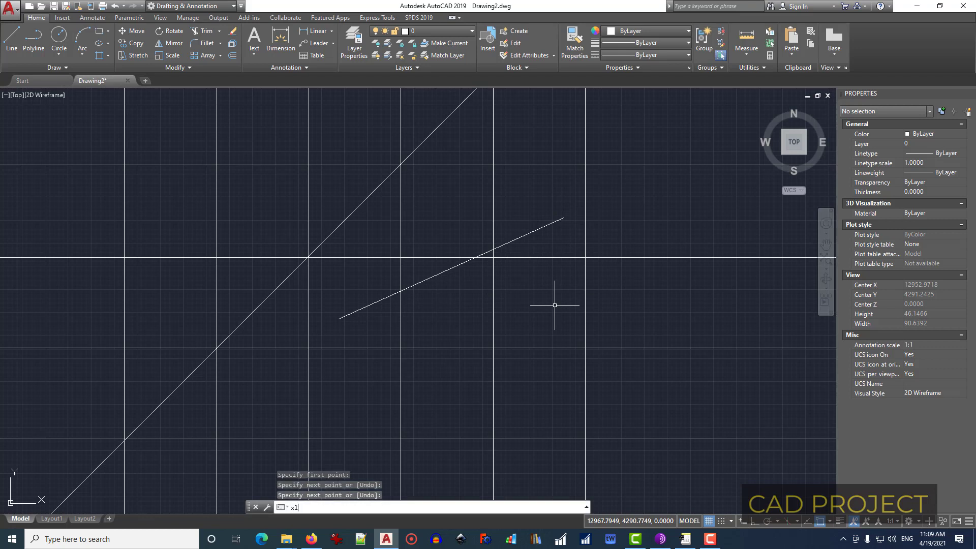
{"action": "key", "text": "Return"}
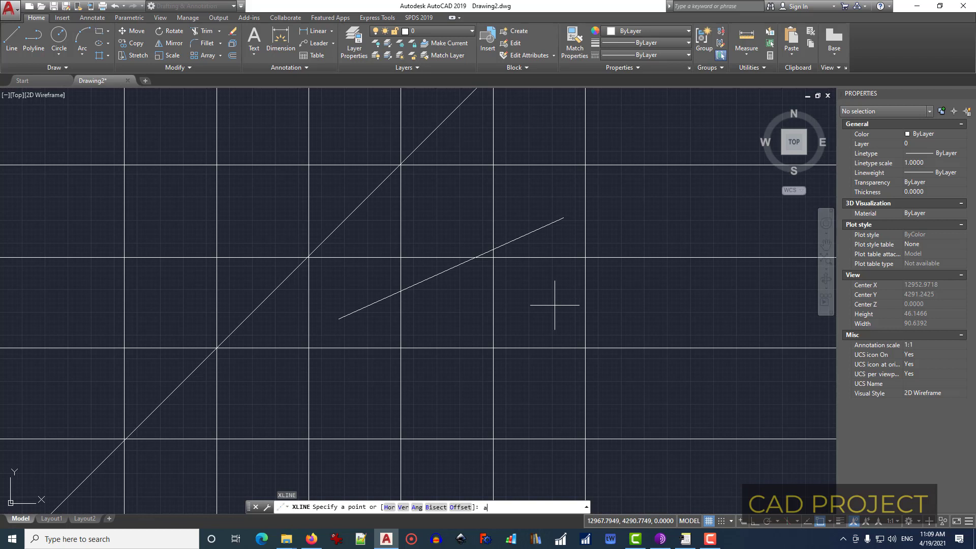
{"action": "key", "text": "Return"}
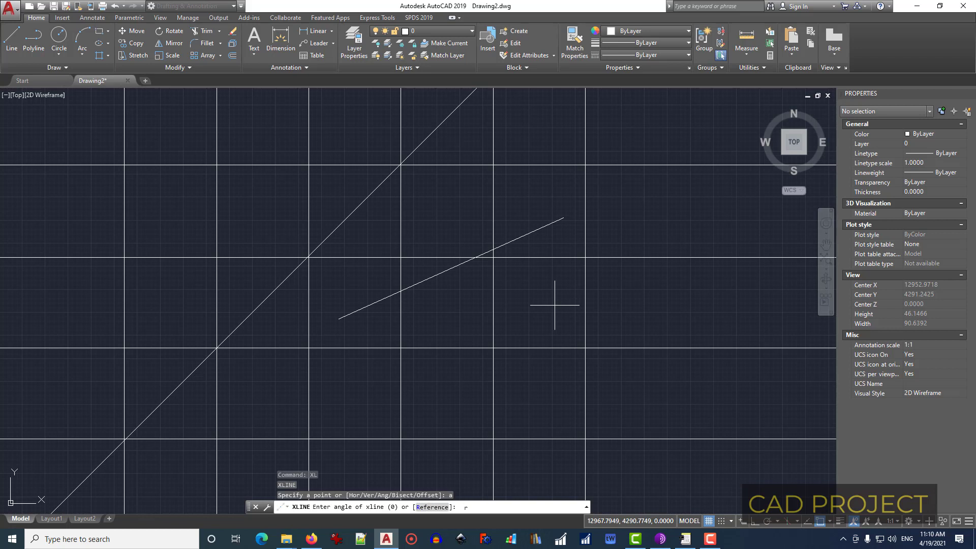
{"action": "key", "text": "Return"}
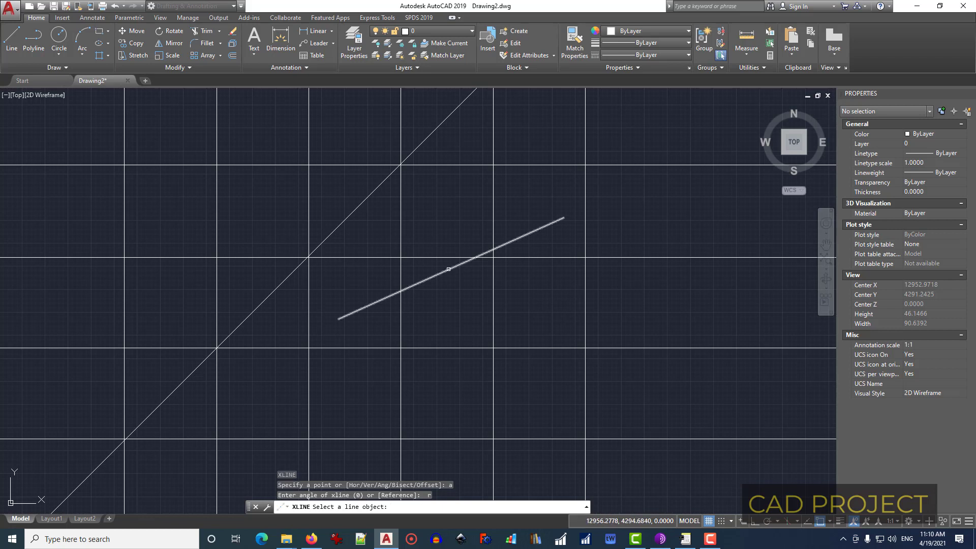
{"action": "left_click", "coordinate": [448, 269]}
{"action": "type", "text": "45"}
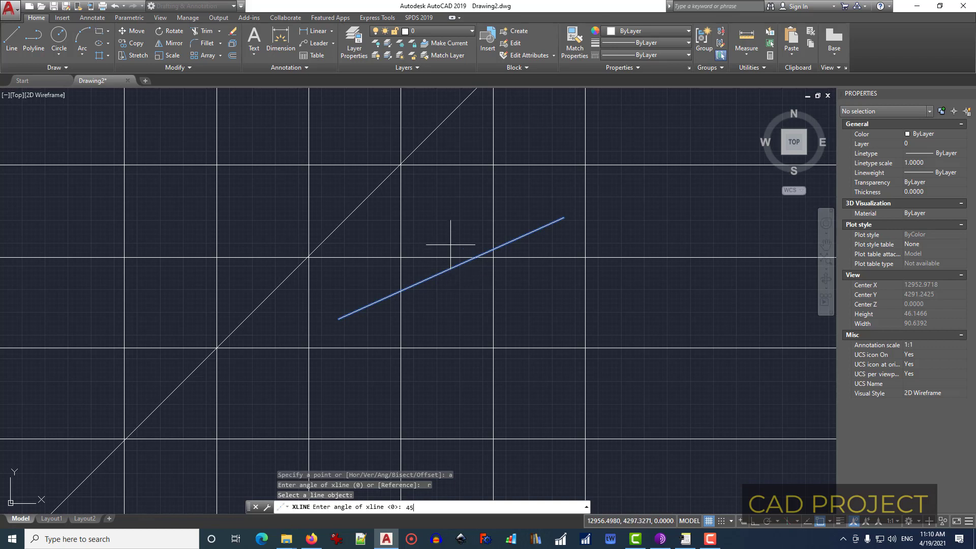
{"action": "key", "text": "Return"}
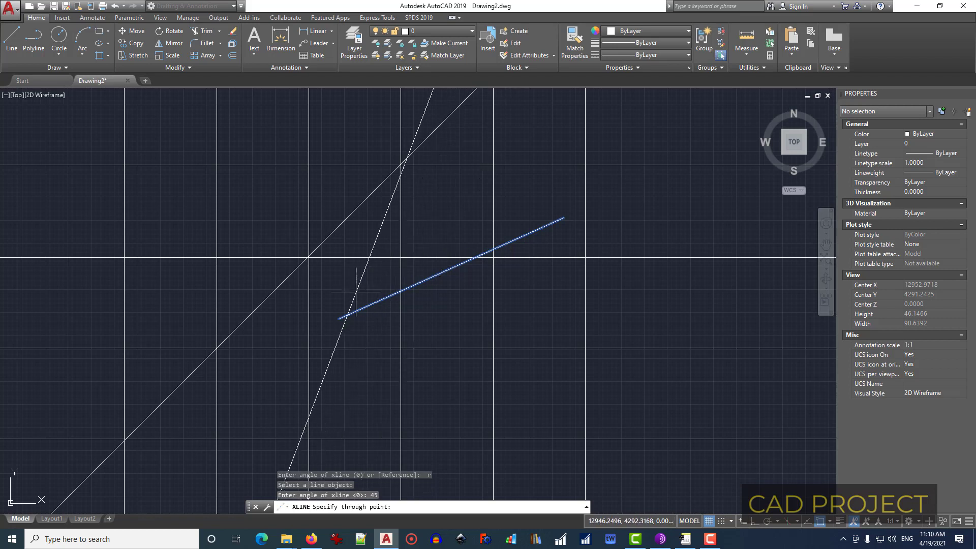
{"action": "left_click", "coordinate": [340, 319]}
{"action": "key", "text": "Return"}
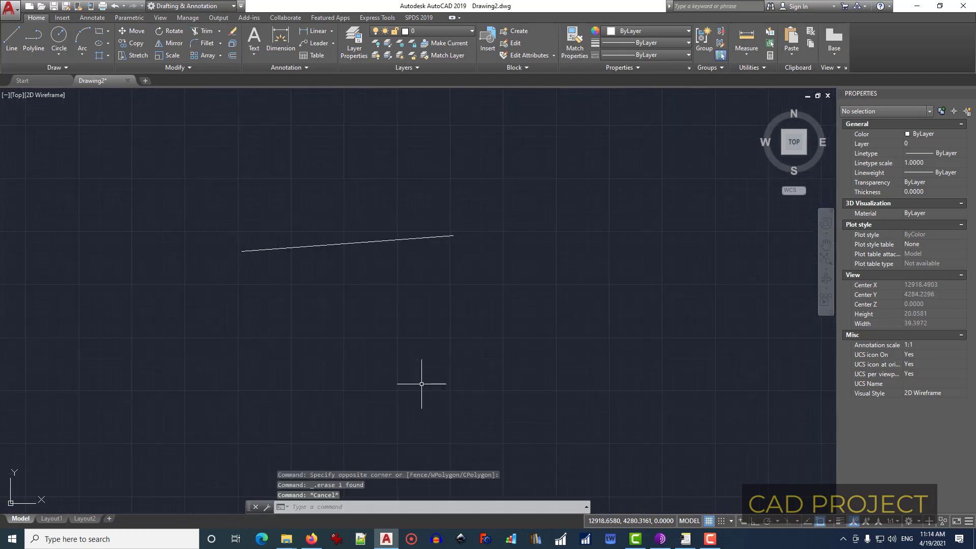
Step: Offset a construction line 5 units below the sloping line
{"action": "type", "text": "xl"}
{"action": "key", "text": "Return"}
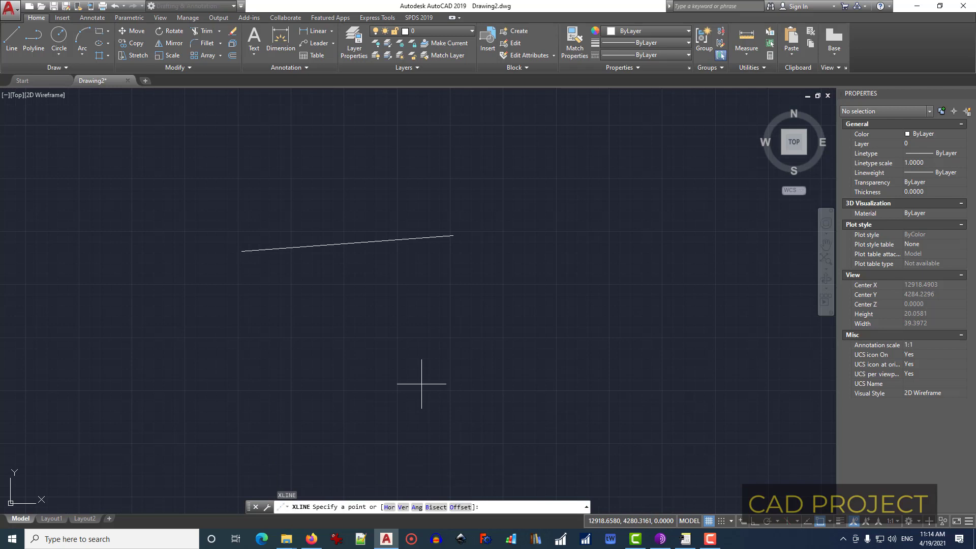
{"action": "key", "text": "Return"}
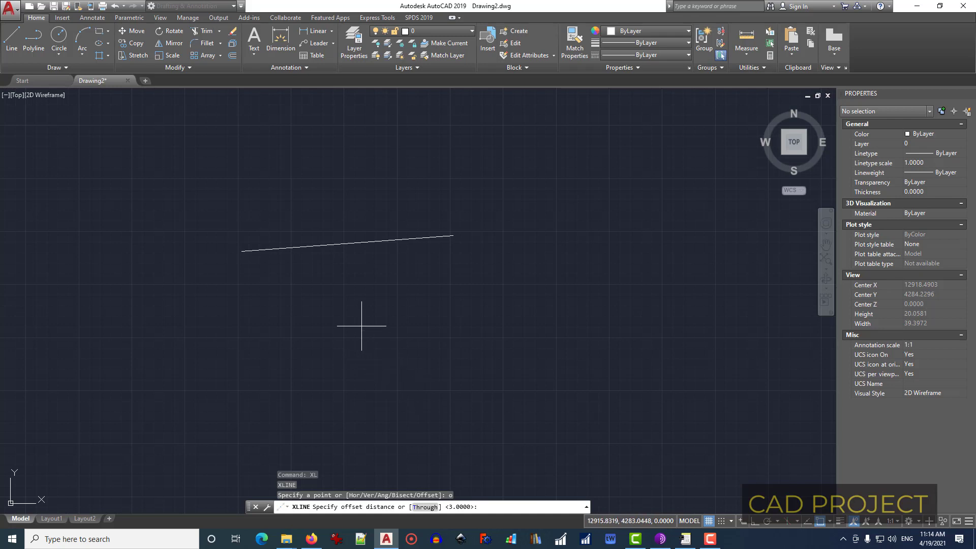
{"action": "type", "text": "5"}
{"action": "key", "text": "Return"}
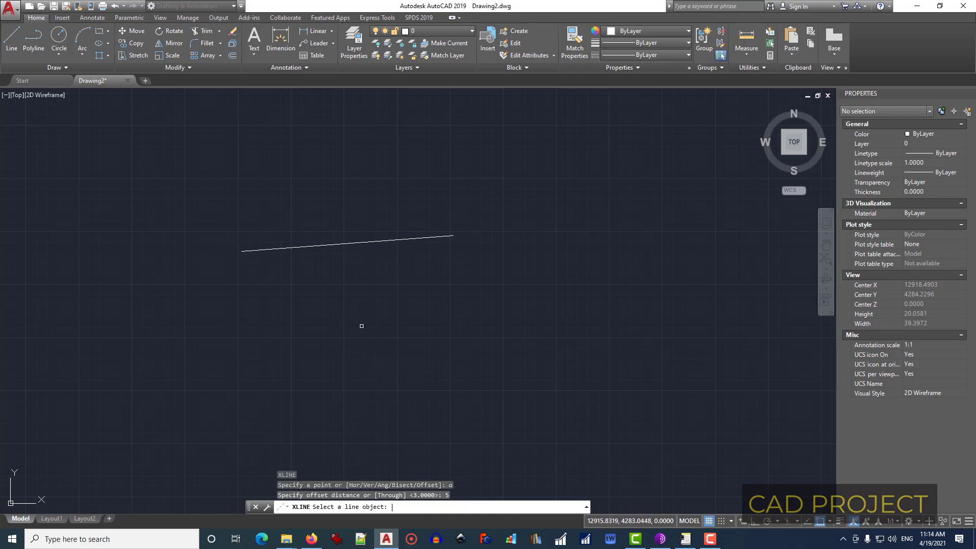
{"action": "left_click", "coordinate": [338, 244]}
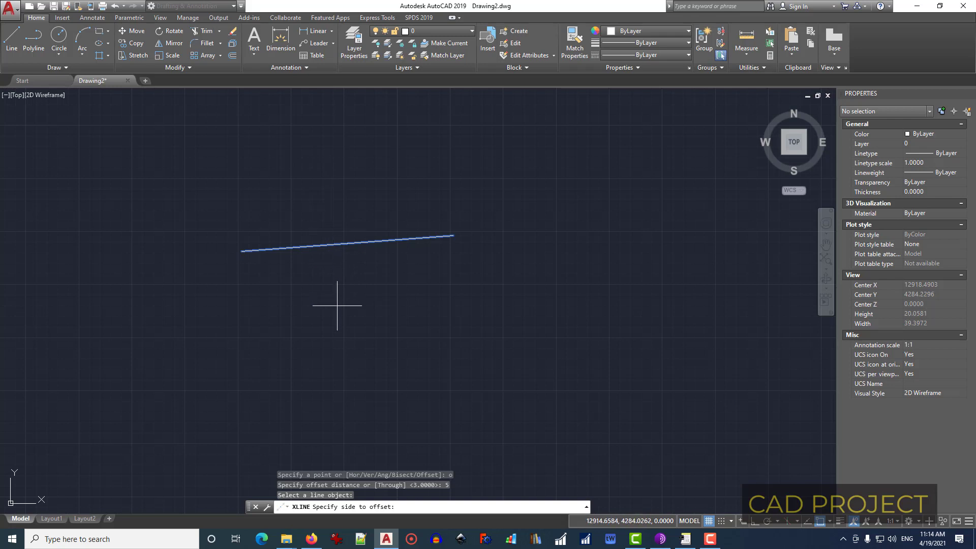
{"action": "left_click", "coordinate": [338, 307]}
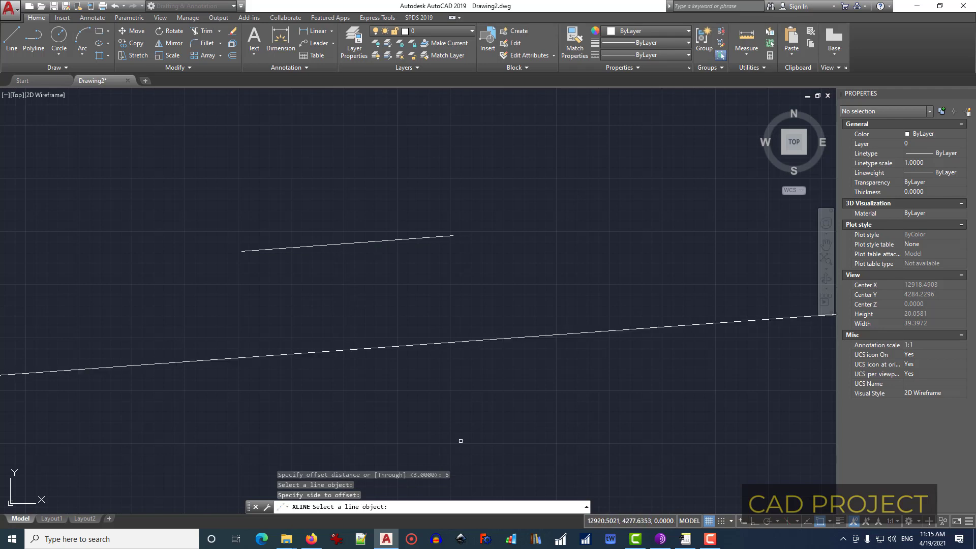
{"action": "type", "text": "xl"}
Step: Add a construction line parallel to the short line through a picked lower point
{"action": "key", "text": "Return"}
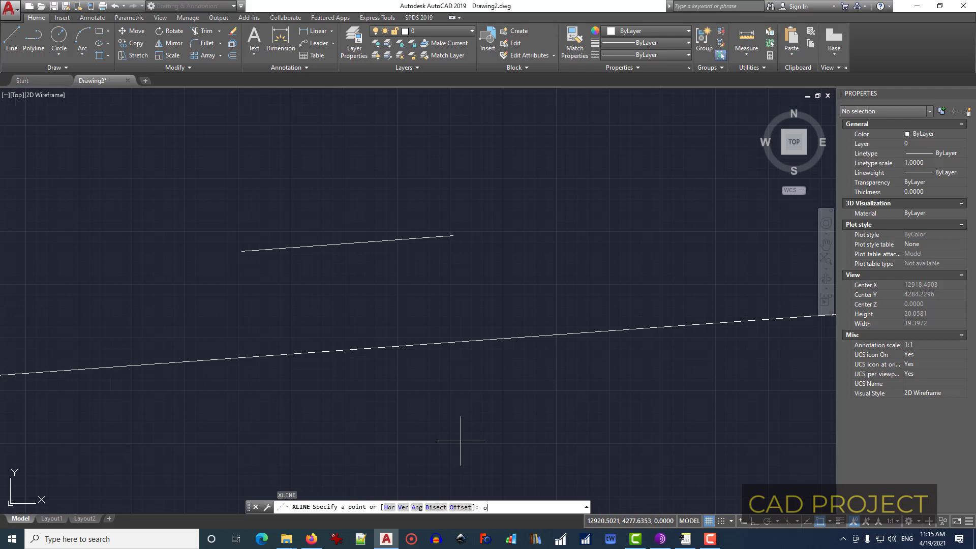
{"action": "key", "text": "Return"}
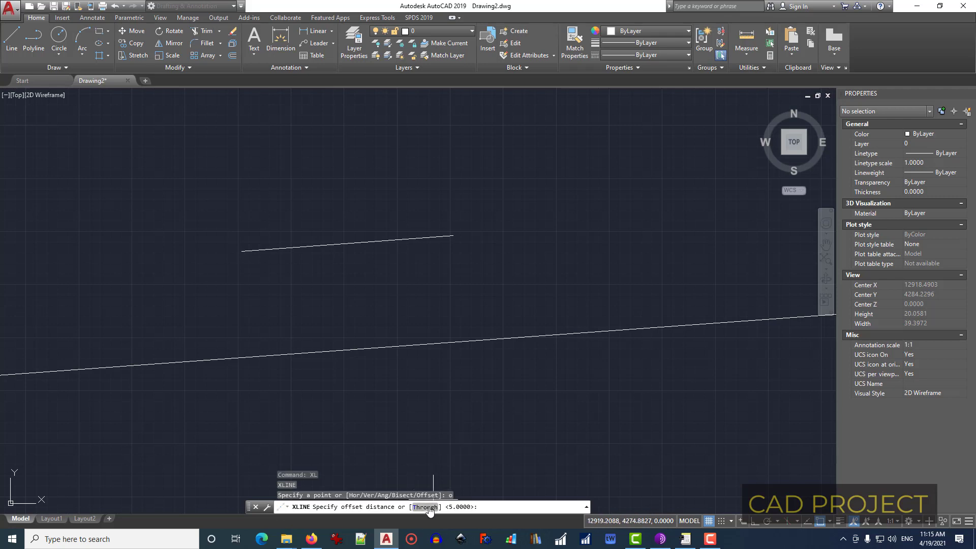
{"action": "type", "text": "t"}
{"action": "key", "text": "Return"}
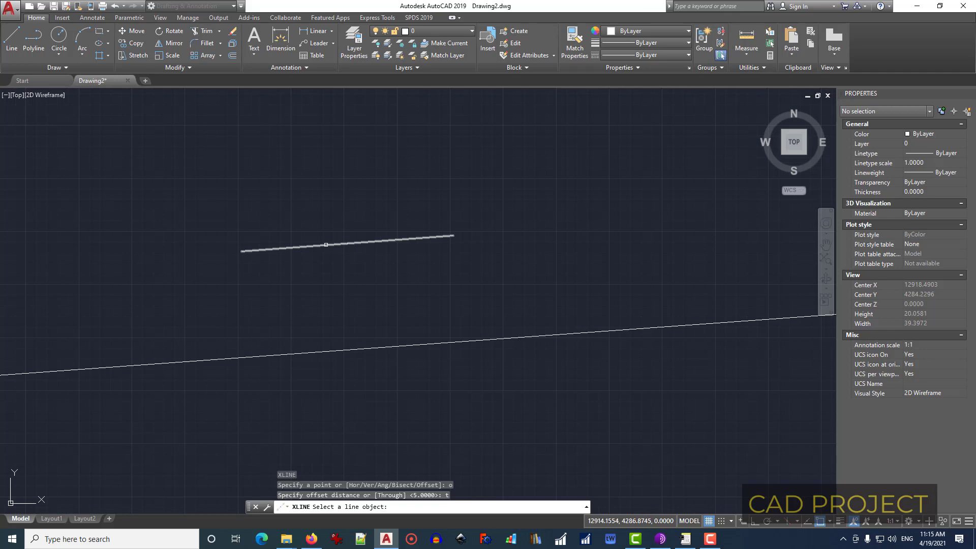
{"action": "left_click", "coordinate": [326, 244]}
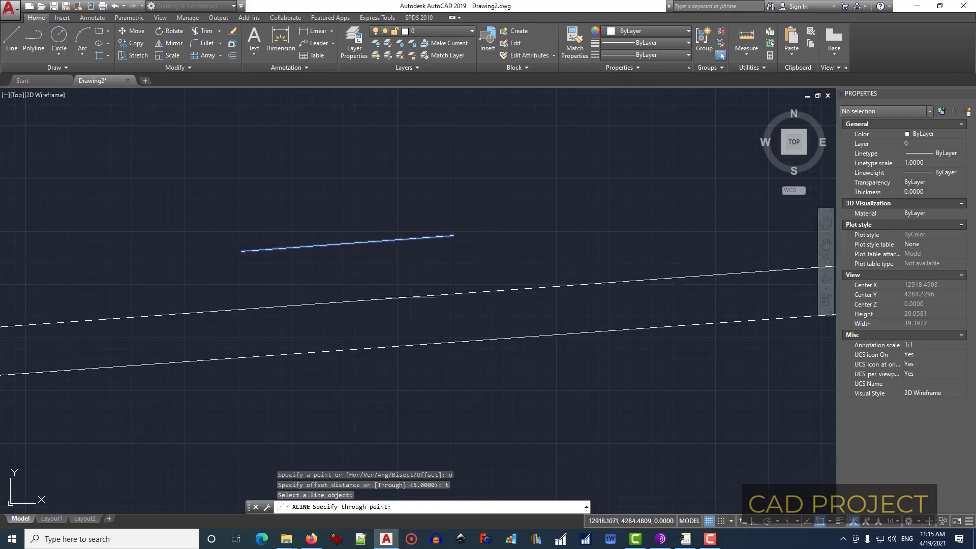
{"action": "left_click", "coordinate": [472, 280]}
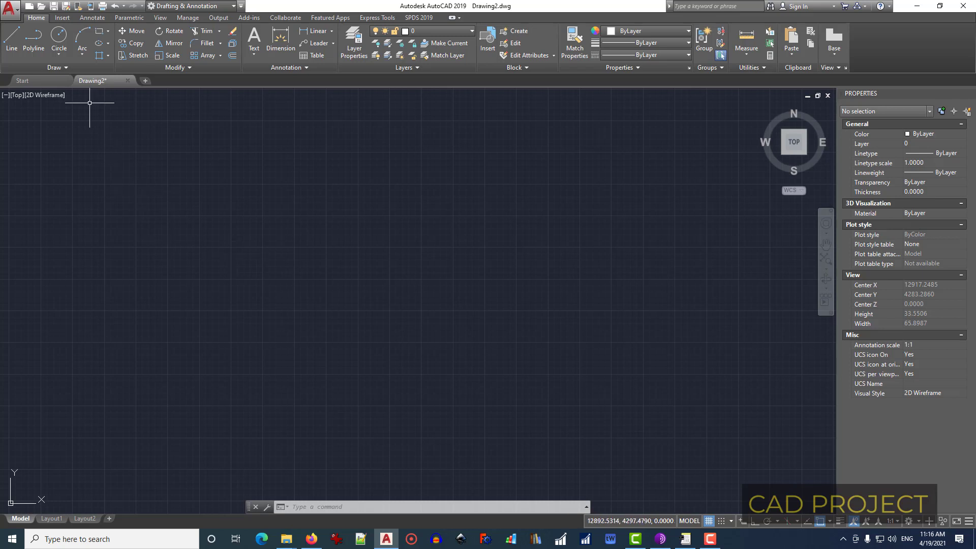
{"action": "left_click", "coordinate": [57, 68]}
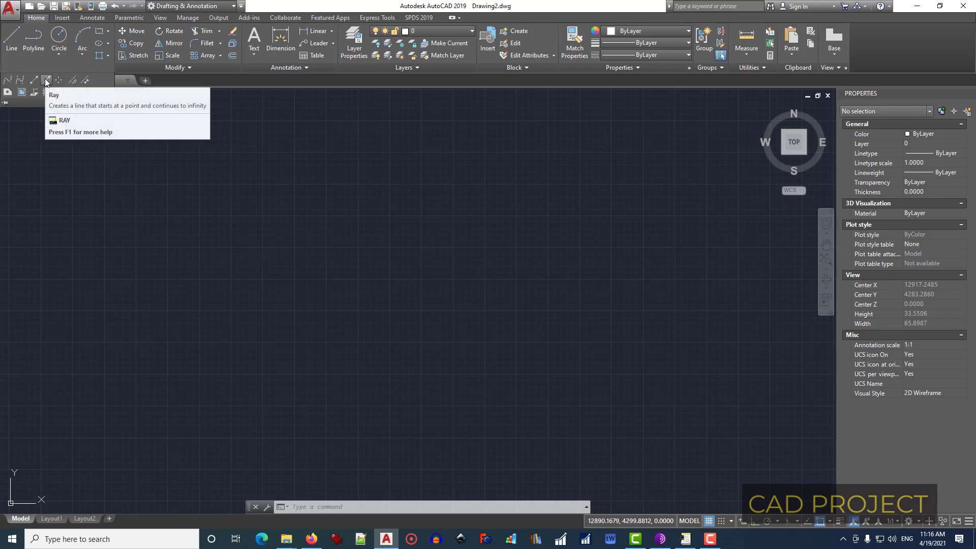
{"action": "left_click", "coordinate": [46, 83]}
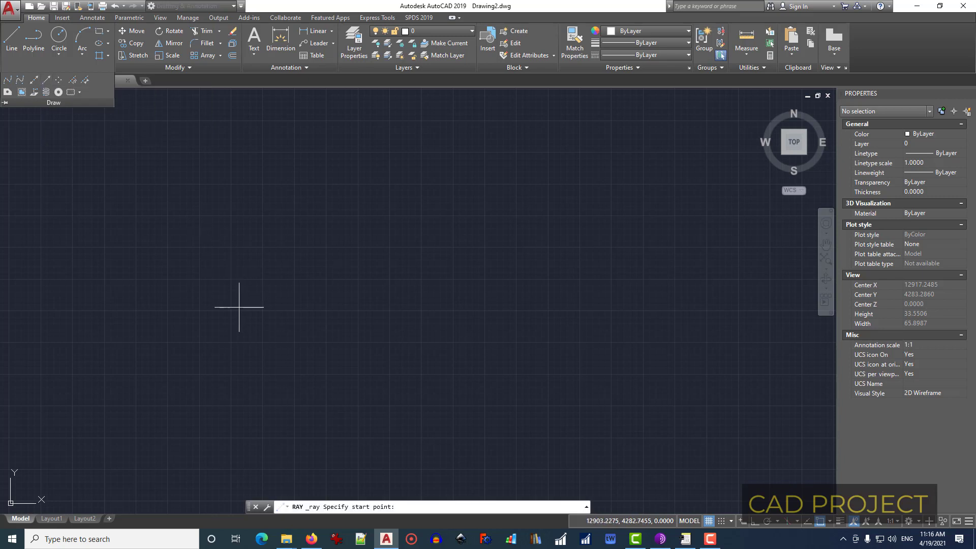
{"action": "left_click", "coordinate": [193, 279]}
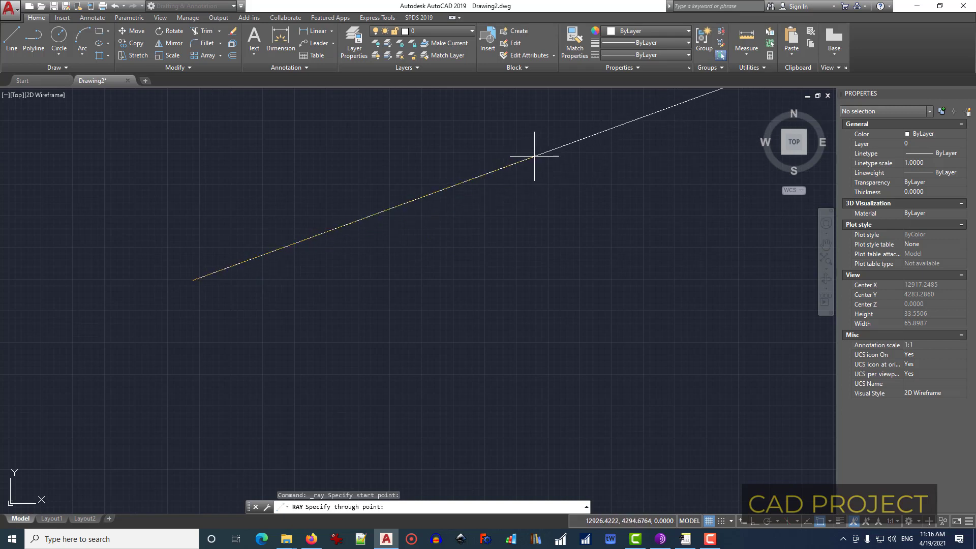
{"action": "key", "text": "Escape"}
{"action": "key", "text": "ctrl+a"}
{"action": "key", "text": "Delete"}
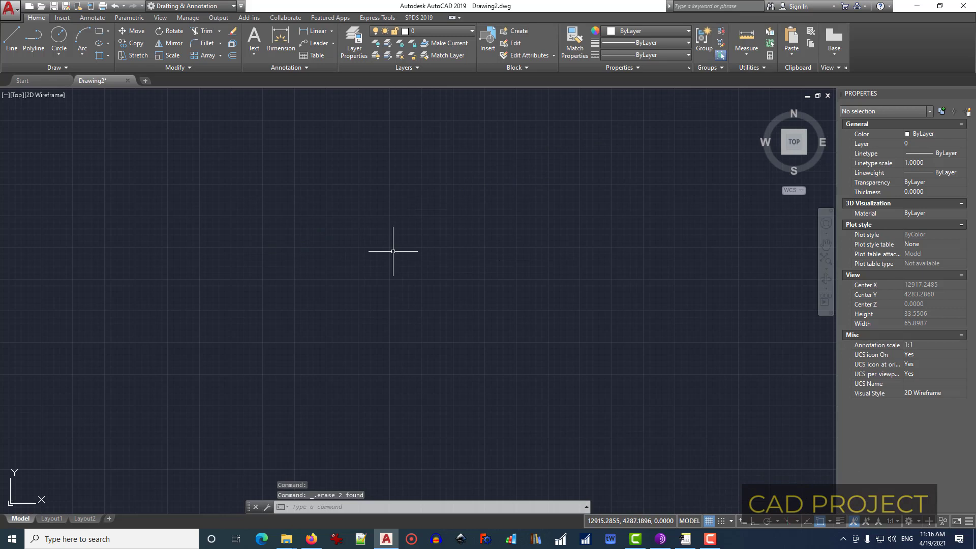
Step: Draw a rectangle and cast four rays from one point left of it through its corners
{"action": "type", "text": "rec"}
{"action": "key", "text": "Return"}
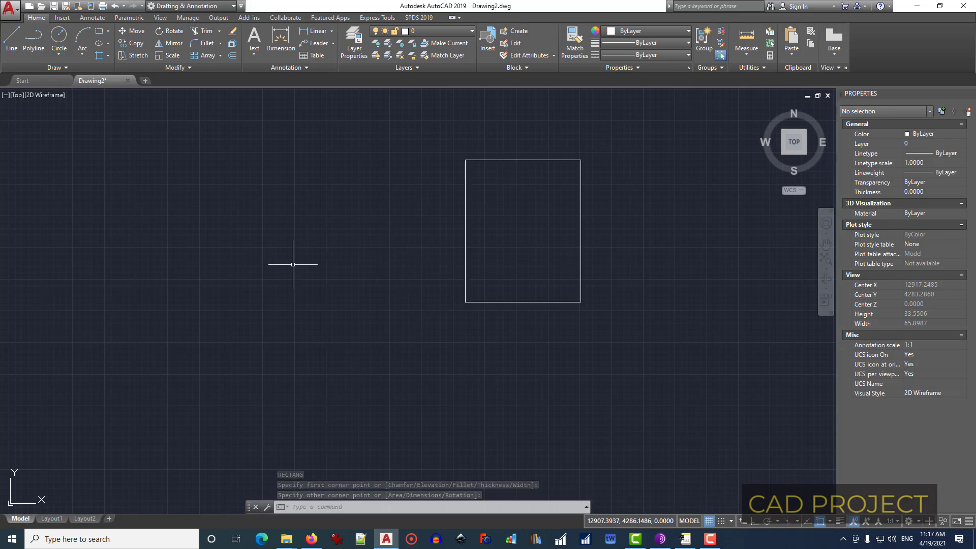
{"action": "type", "text": "r"}
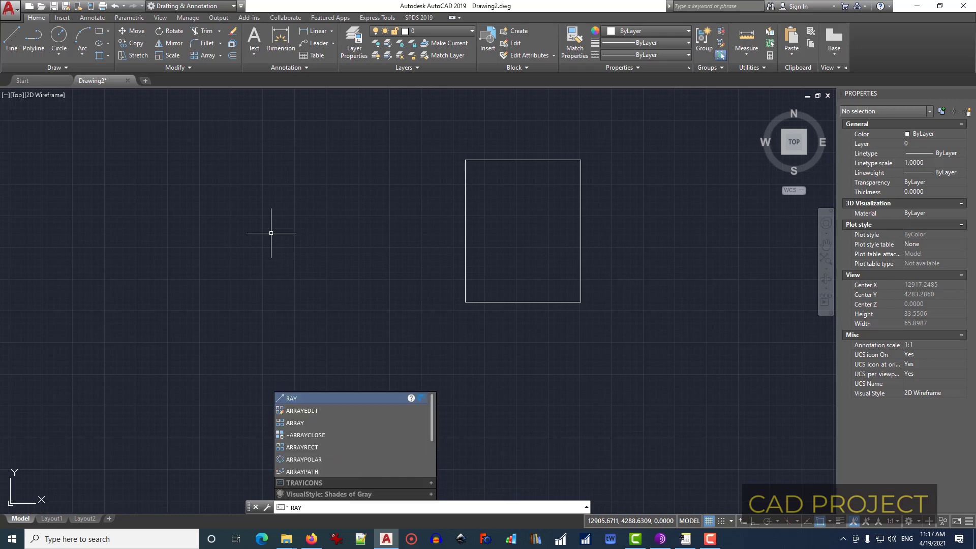
{"action": "key", "text": "Return"}
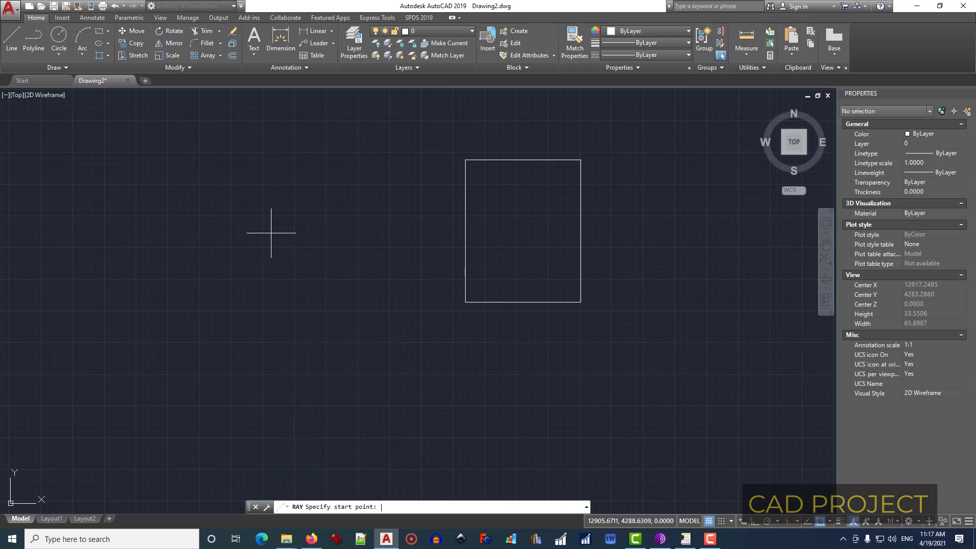
{"action": "left_click", "coordinate": [234, 223]}
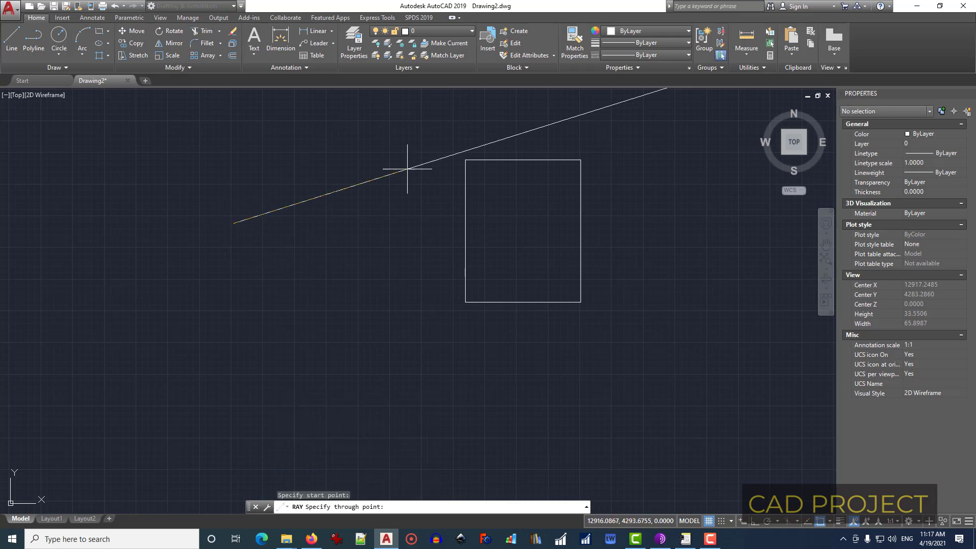
{"action": "left_click", "coordinate": [466, 160]}
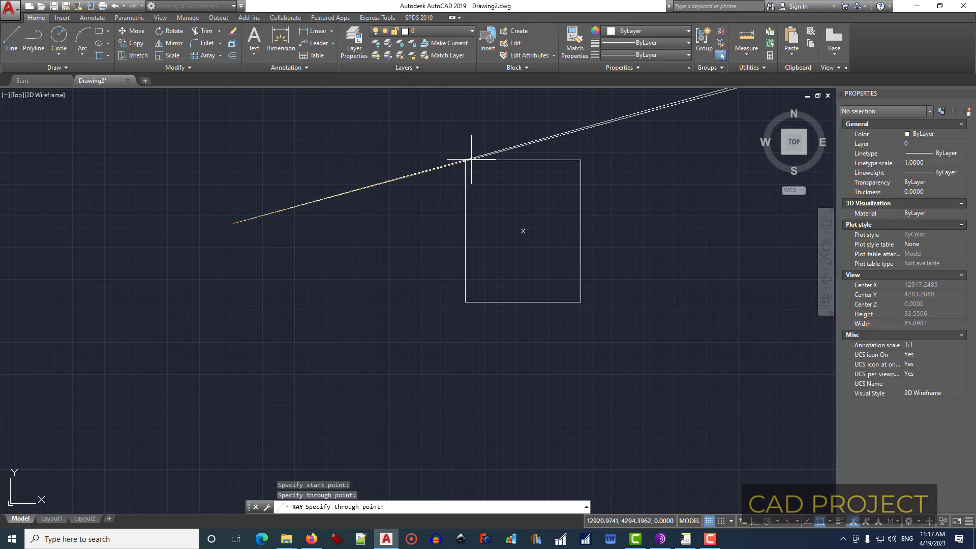
{"action": "left_click", "coordinate": [581, 160]}
{"action": "left_click", "coordinate": [464, 302]}
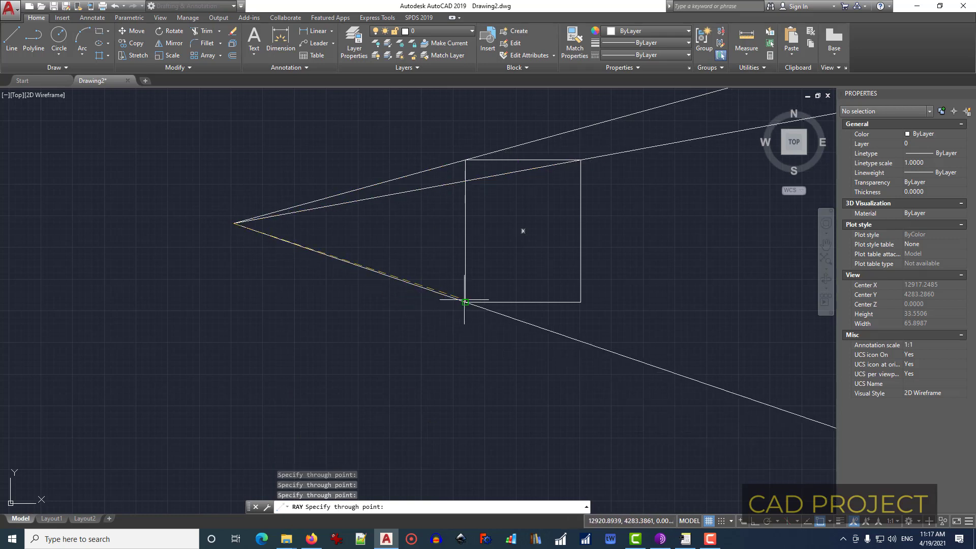
{"action": "left_click", "coordinate": [580, 302]}
{"action": "key", "text": "Return"}
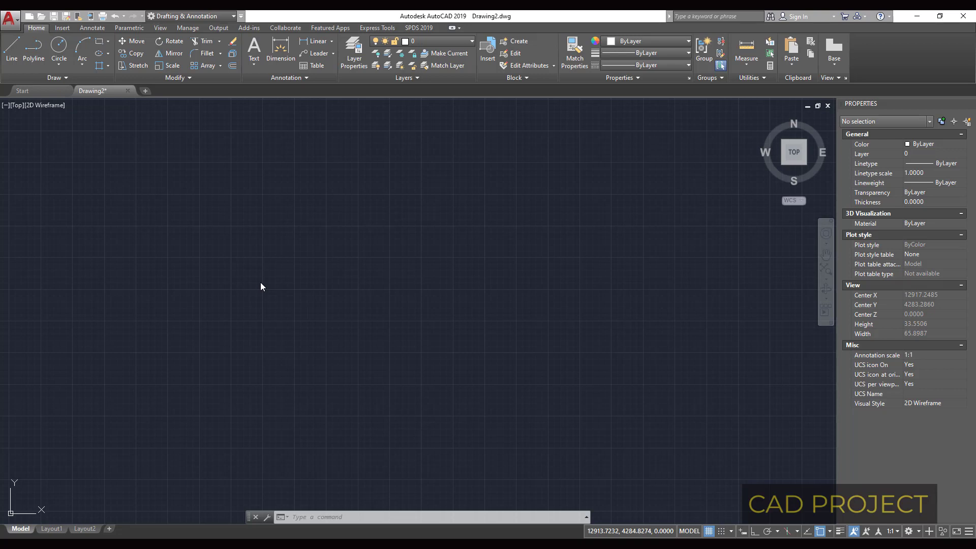
Step: Abandon a started XLINE, then draw two connected lines meeting at a lower-left vertex
{"action": "type", "text": "XL"}
{"action": "key", "text": "Return"}
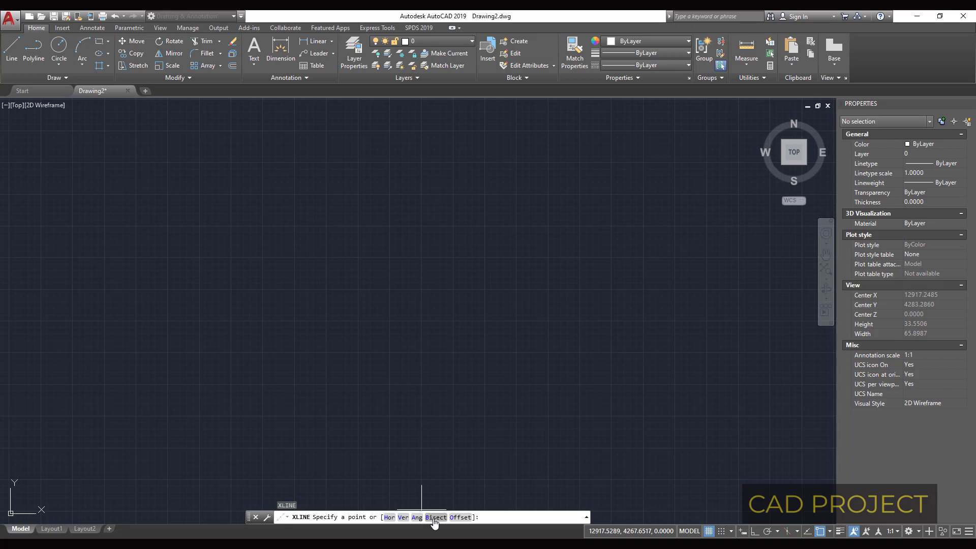
{"action": "key", "text": "Escape"}
{"action": "type", "text": "L"}
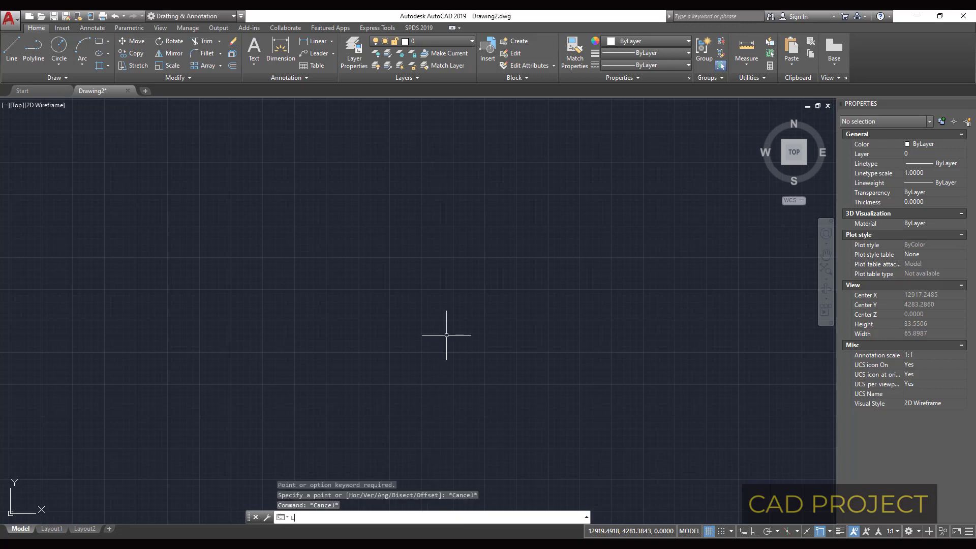
{"action": "type", "text": "l"}
{"action": "key", "text": "Return"}
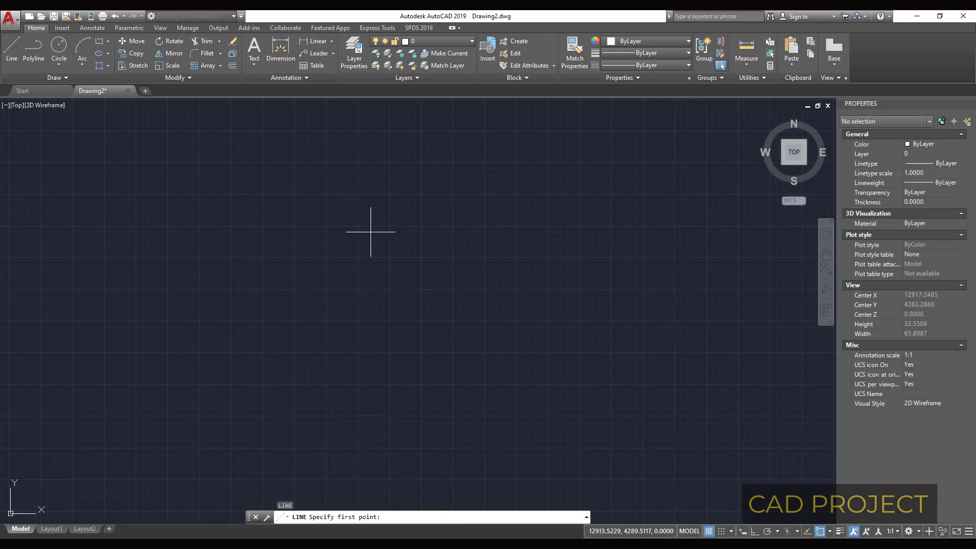
{"action": "left_click", "coordinate": [370, 233]}
{"action": "left_click", "coordinate": [255, 370]}
{"action": "left_click", "coordinate": [470, 386]}
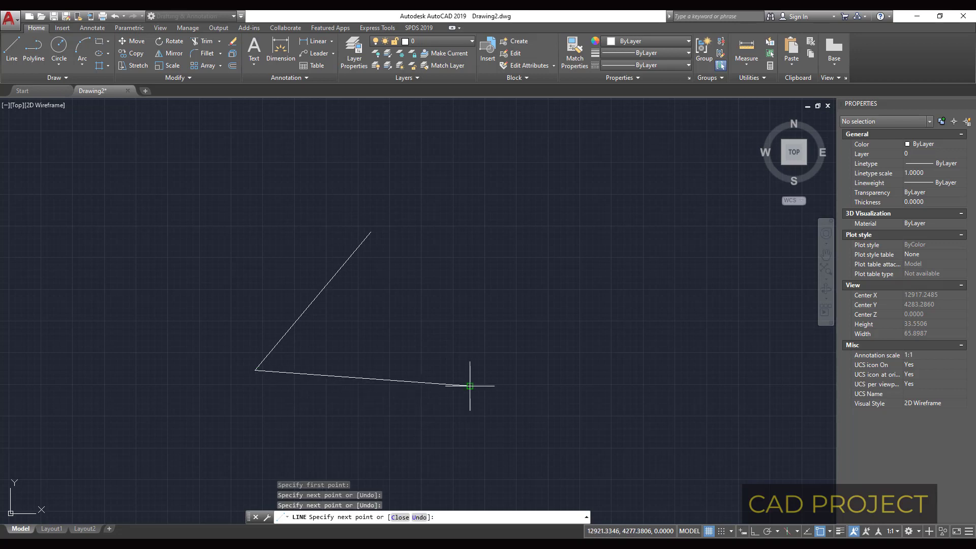
{"action": "key", "text": "Return"}
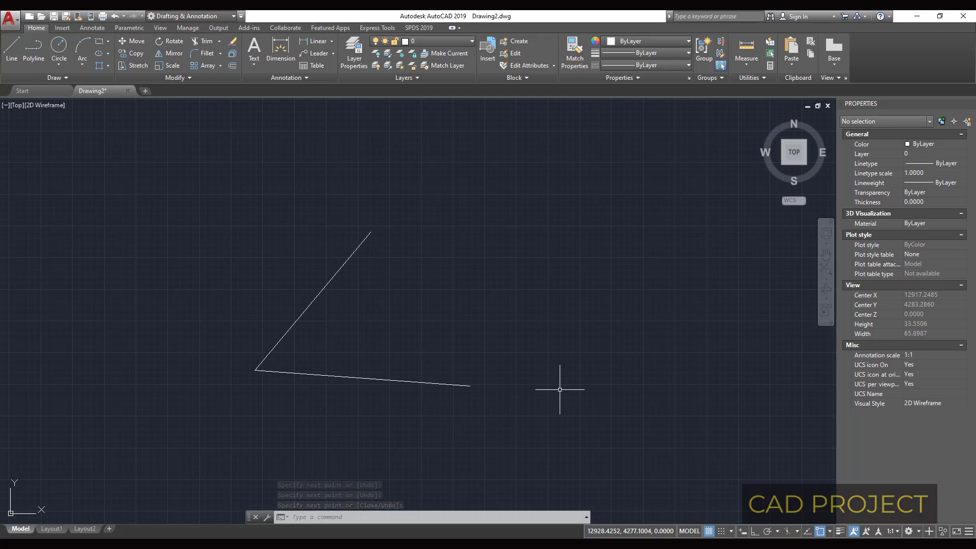
Step: Draw a Bisect XLINE through the vertex, splitting the angle into two 27° halves
{"action": "type", "text": "xl"}
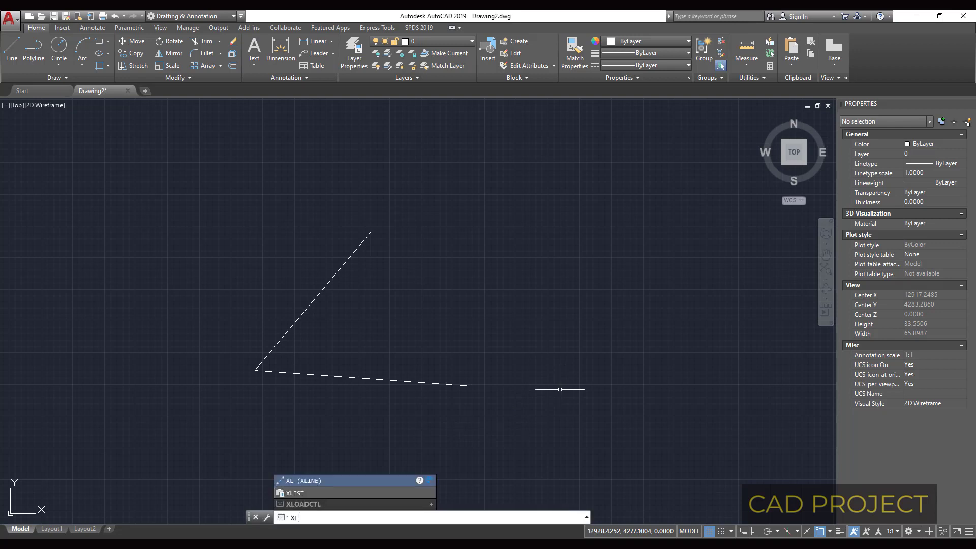
{"action": "key", "text": "Return"}
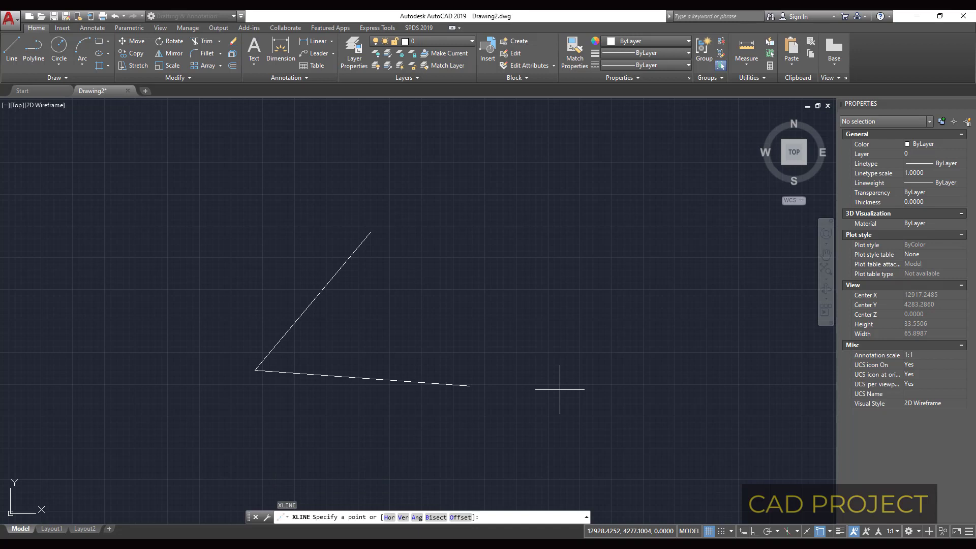
{"action": "type", "text": "B"}
{"action": "key", "text": "Return"}
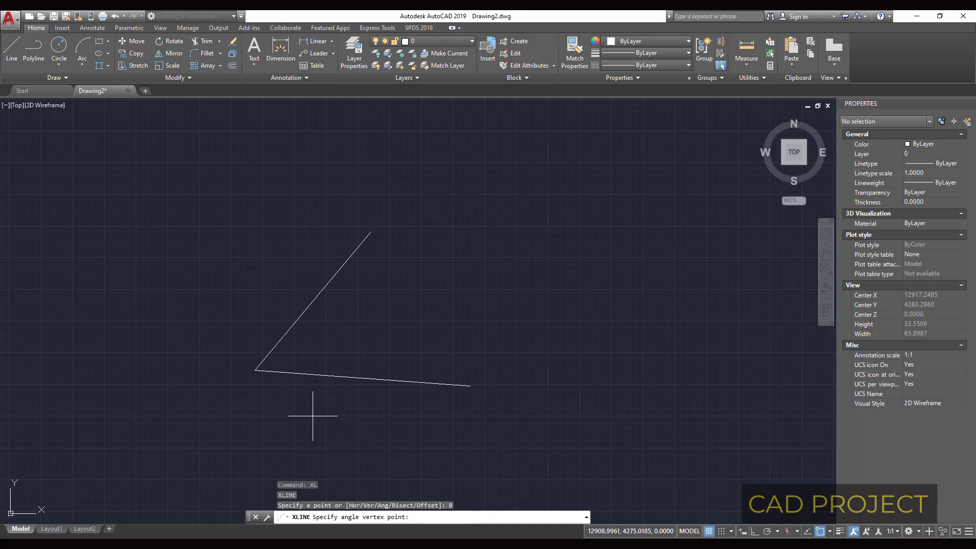
{"action": "left_click", "coordinate": [255, 371]}
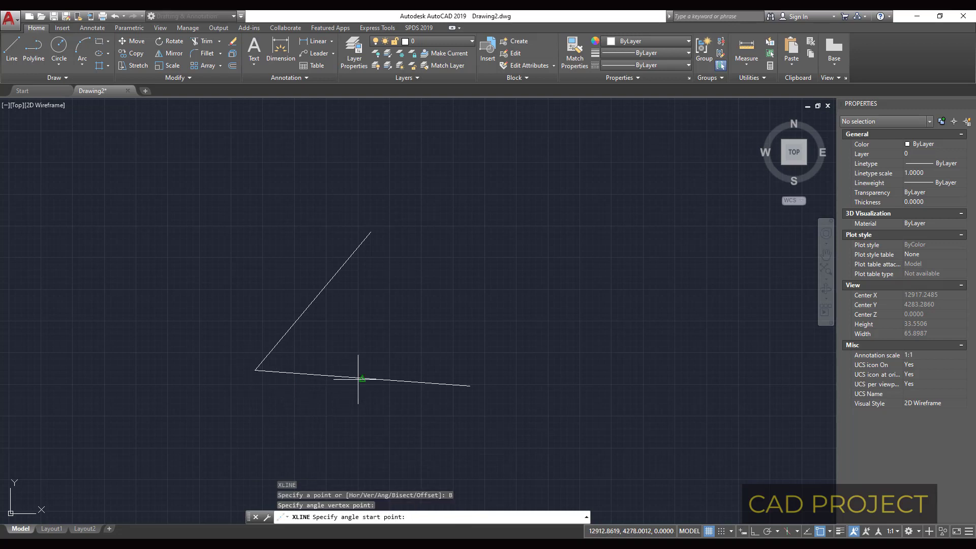
{"action": "left_click", "coordinate": [313, 301]}
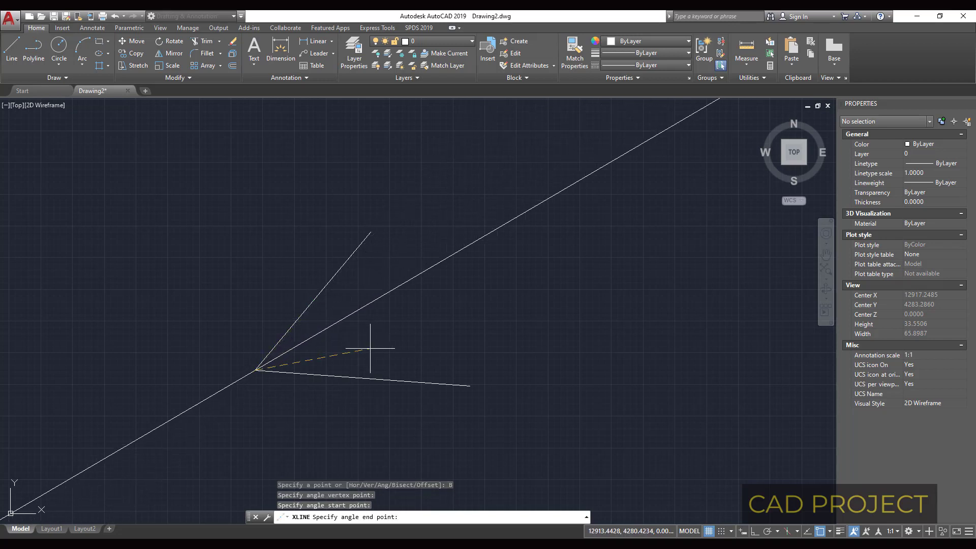
{"action": "left_click", "coordinate": [362, 378]}
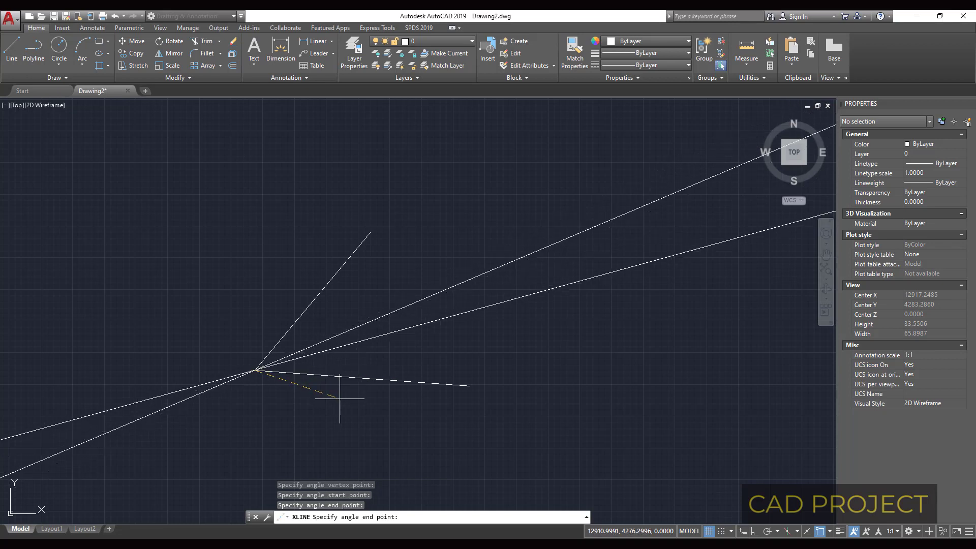
{"action": "key", "text": "Return"}
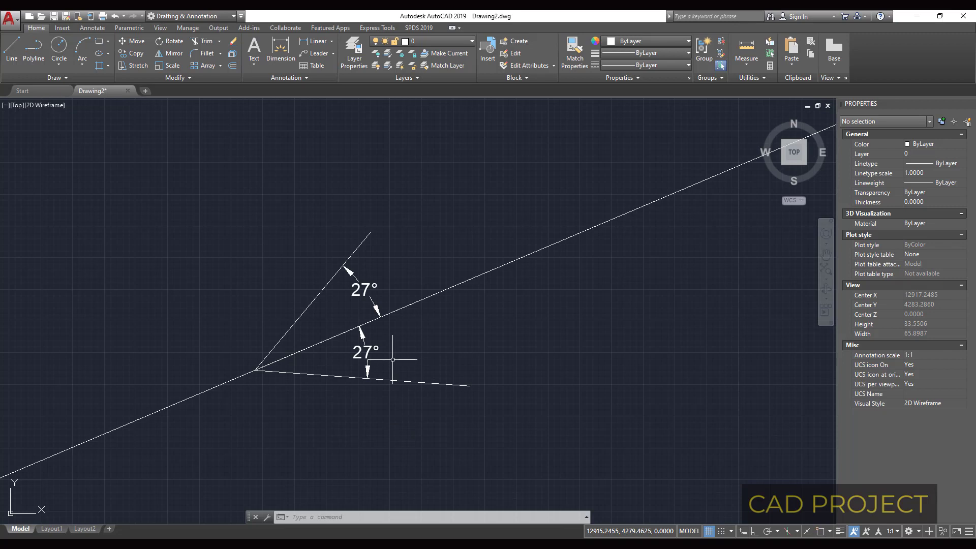
{"action": "left_click", "coordinate": [319, 341]}
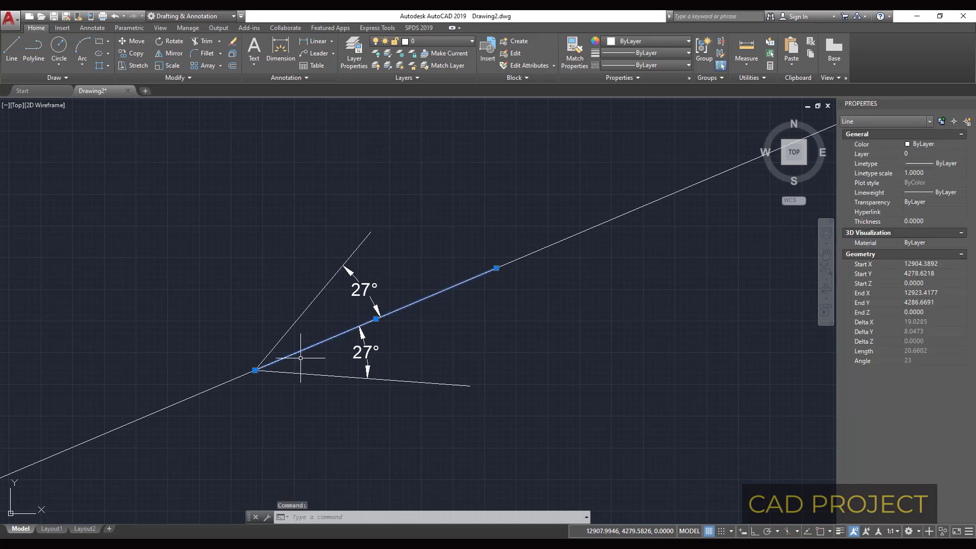